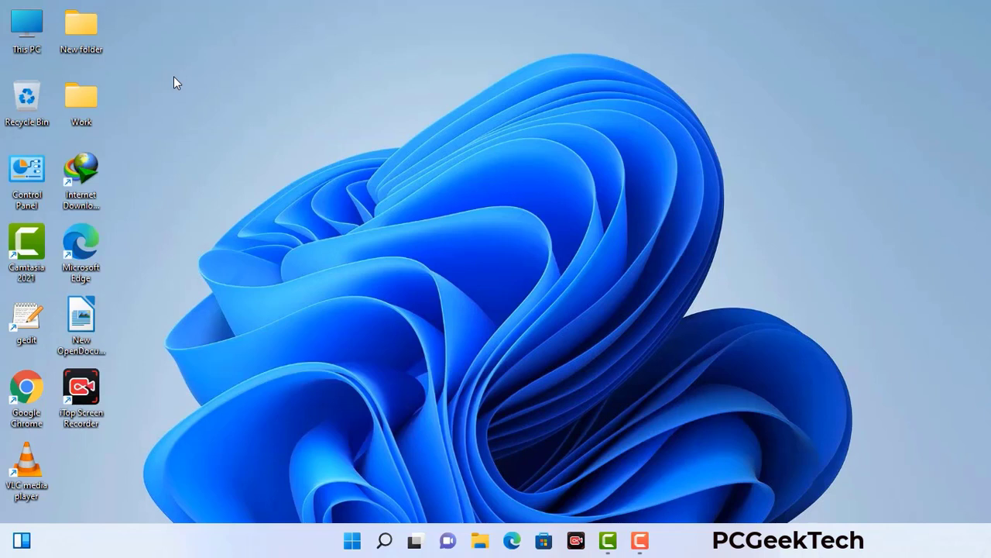
Run msconfig, enable Safe boot with the Network option, apply it, and restart.
{"action": "key", "text": "super+r"}
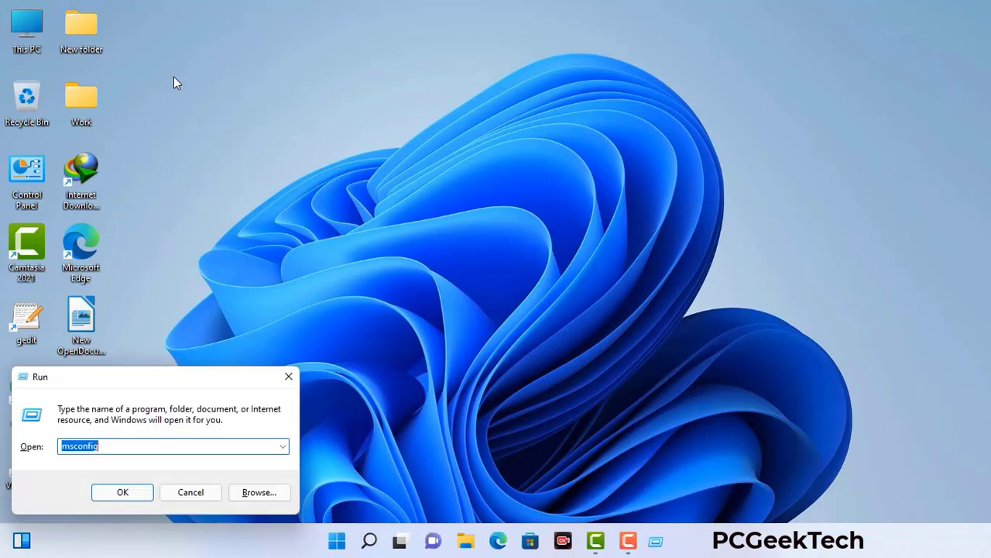
{"action": "left_click_drag", "start_coordinate": [169, 377], "coordinate": [436, 123]}
{"action": "left_click", "coordinate": [396, 194]}
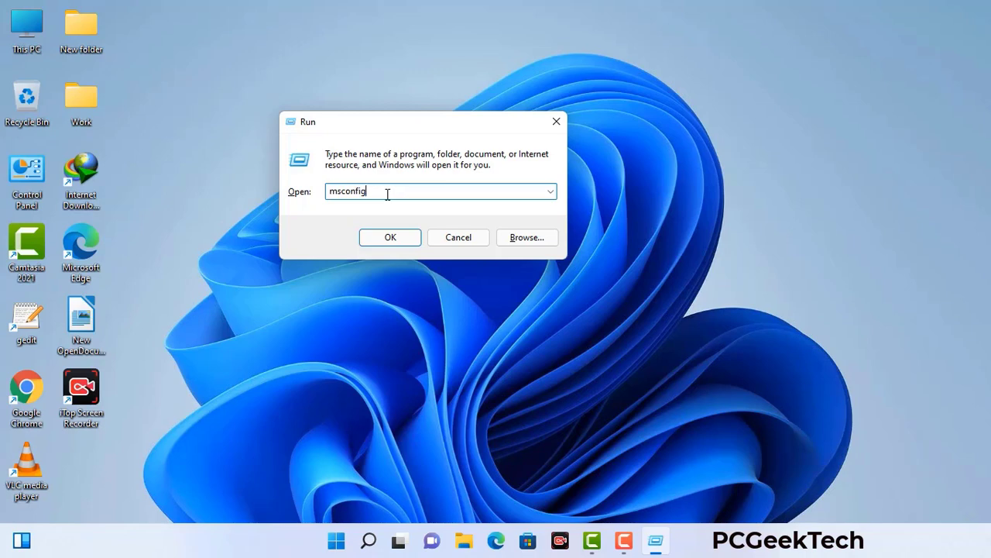
{"action": "left_click", "coordinate": [383, 242]}
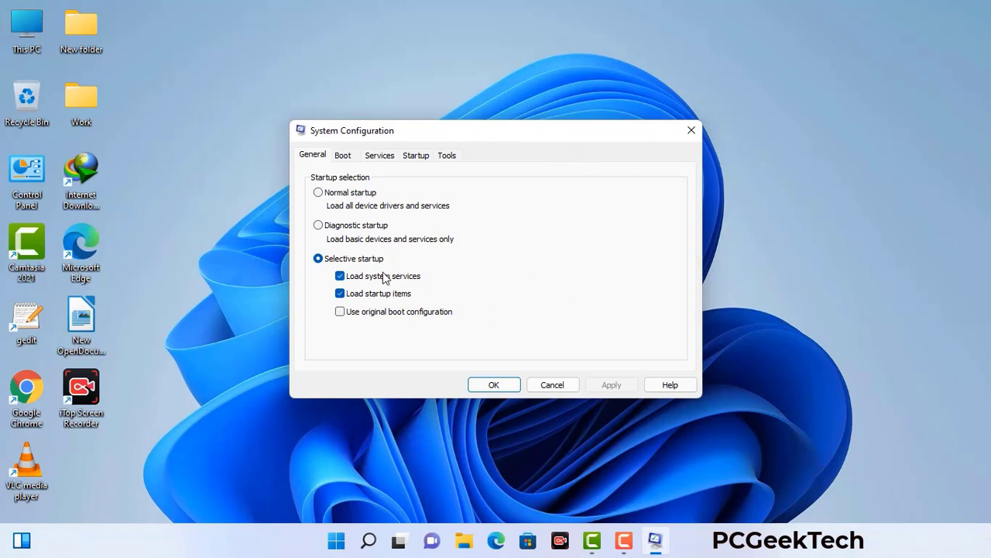
{"action": "left_click", "coordinate": [345, 157]}
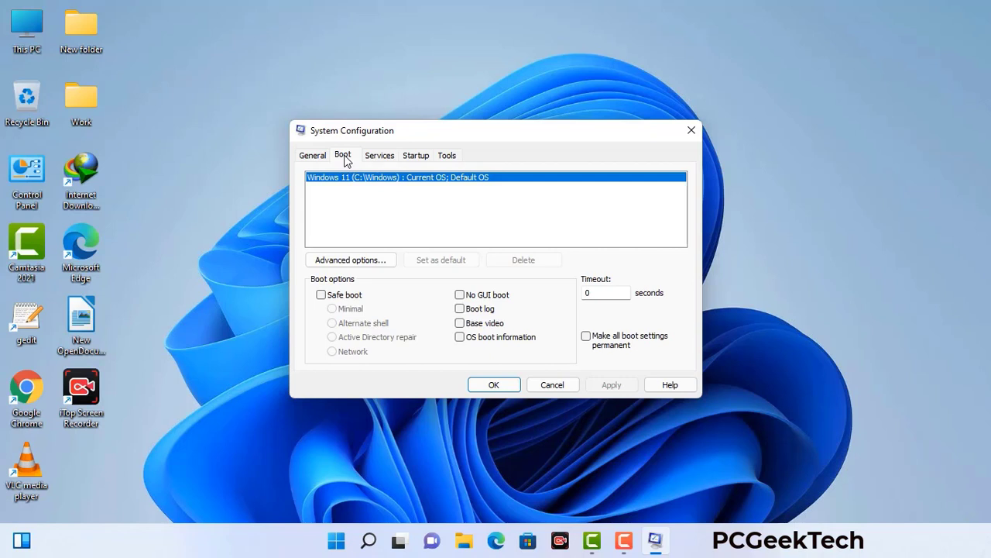
{"action": "left_click", "coordinate": [321, 295]}
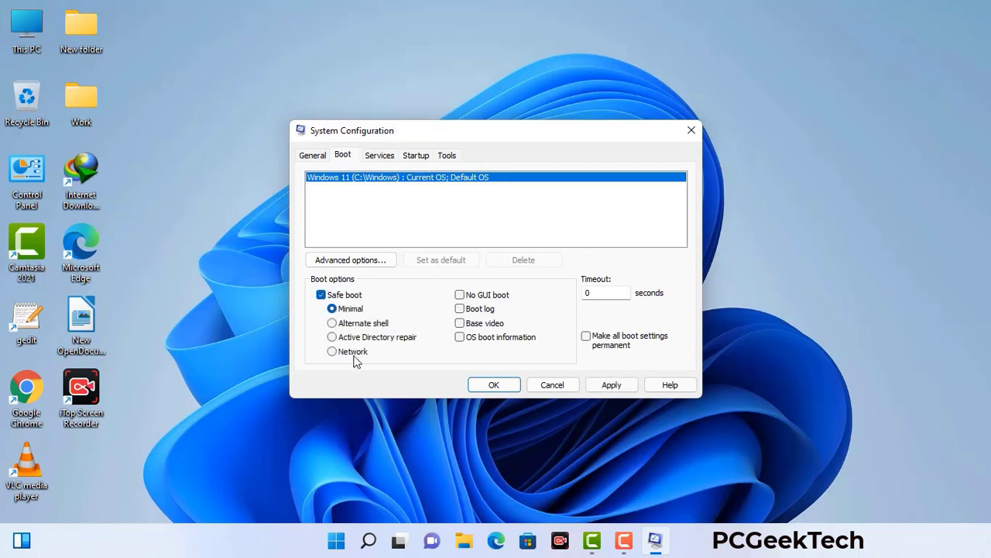
{"action": "left_click", "coordinate": [353, 352]}
{"action": "left_click", "coordinate": [611, 387]}
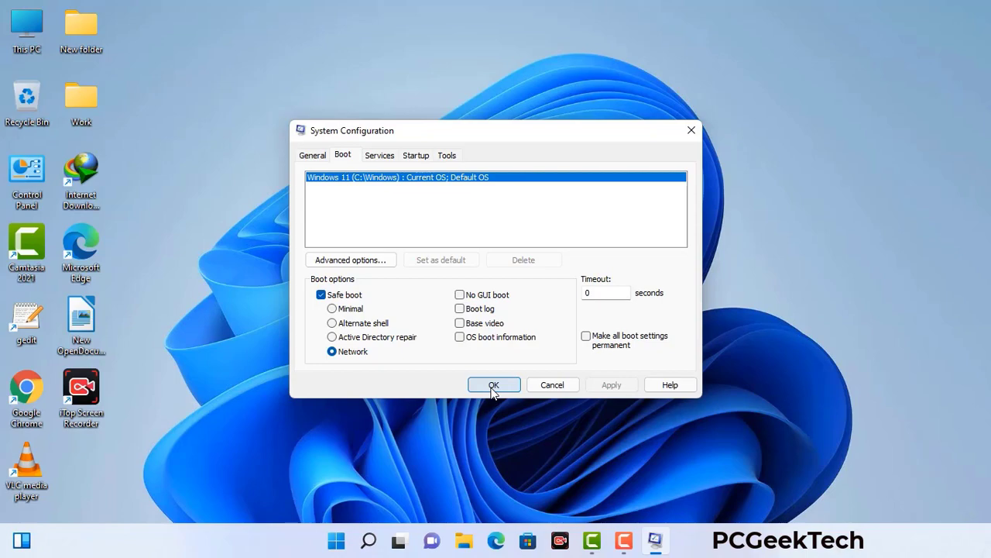
{"action": "left_click", "coordinate": [492, 385]}
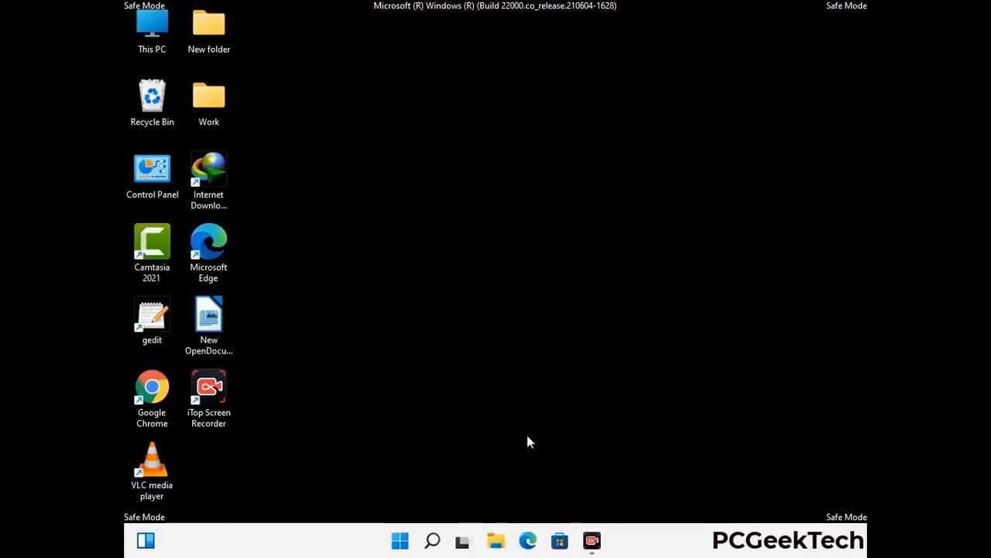
Turn on 'Show hidden files, folders, and drives' in Control Panel's File Explorer Options.
{"action": "double_click", "coordinate": [153, 185]}
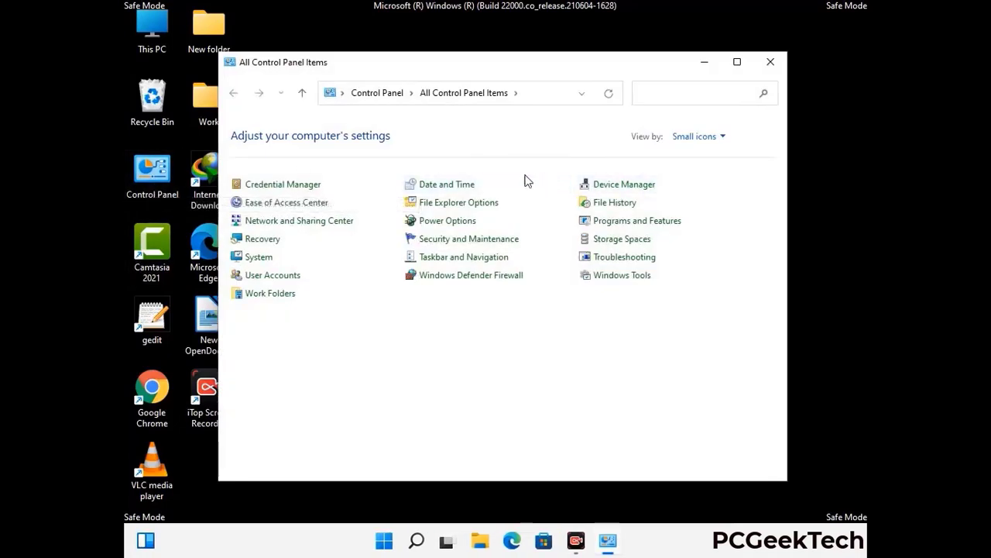
{"action": "left_click", "coordinate": [478, 207]}
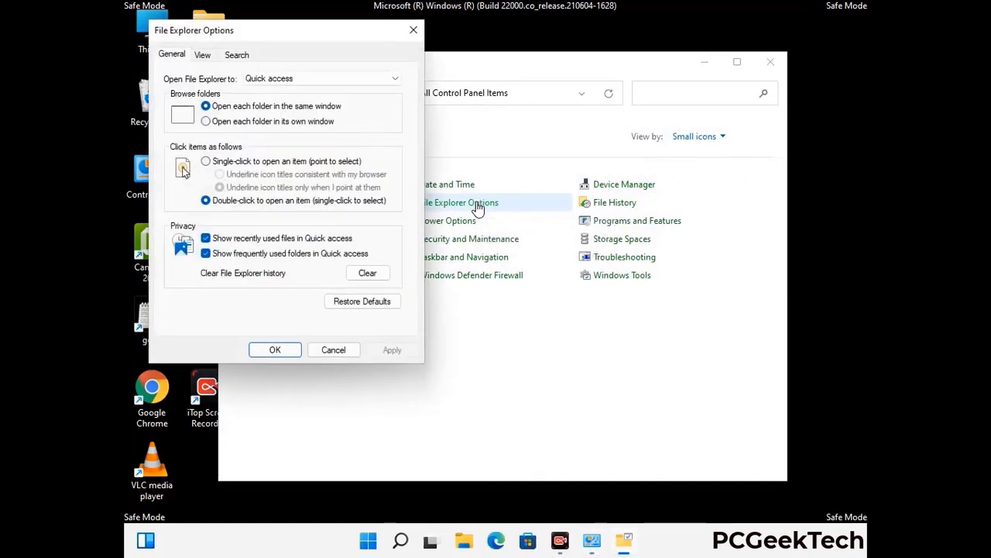
{"action": "left_click", "coordinate": [203, 55]}
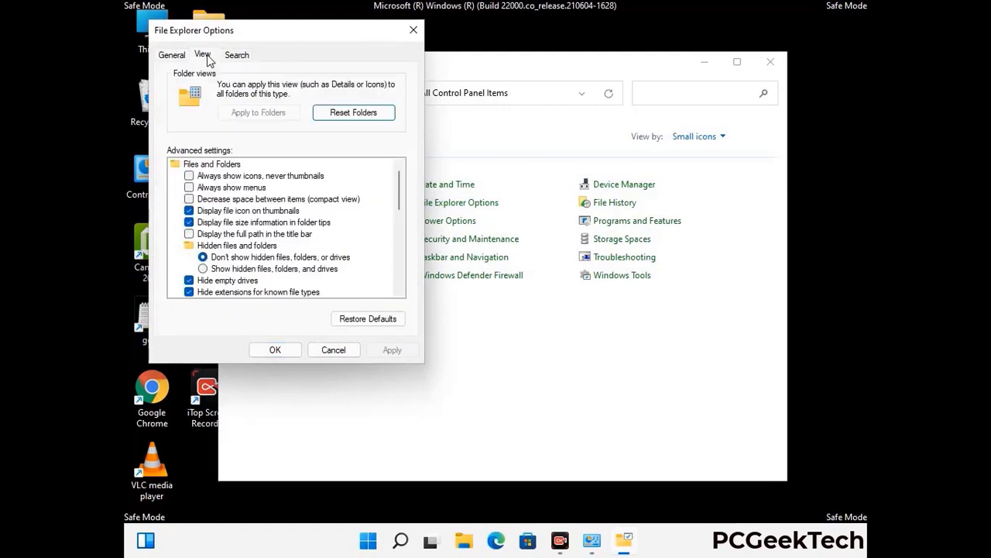
{"action": "left_click", "coordinate": [203, 269]}
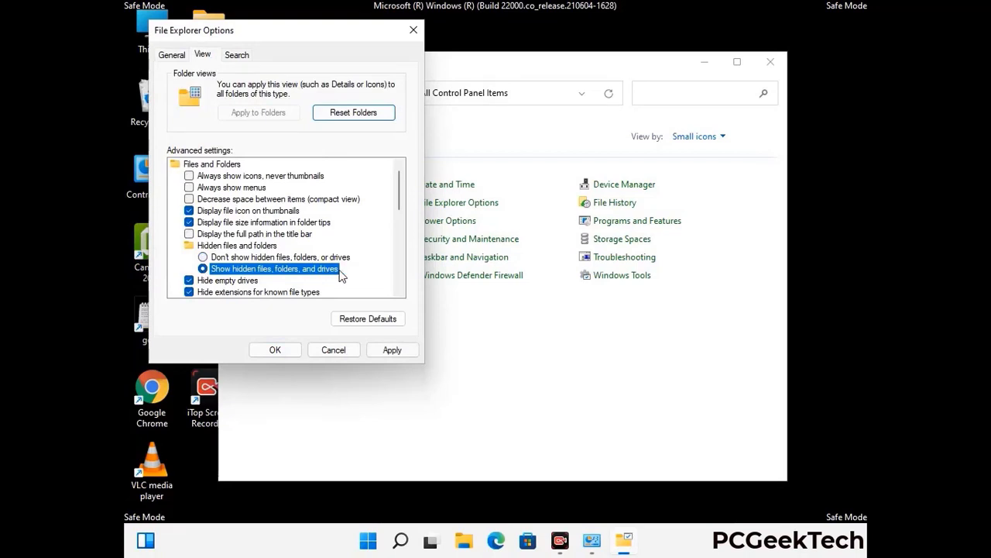
{"action": "left_click", "coordinate": [392, 351]}
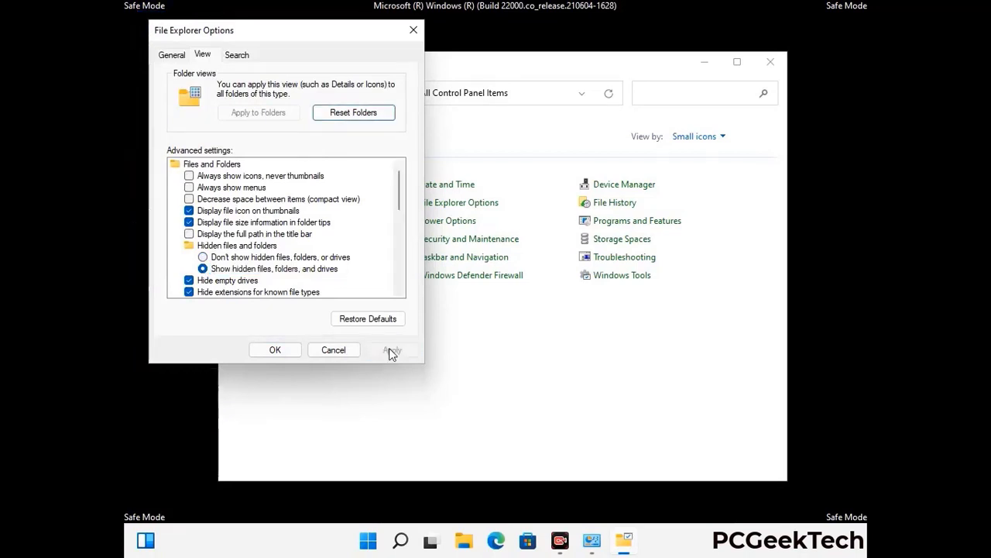
{"action": "left_click", "coordinate": [261, 350]}
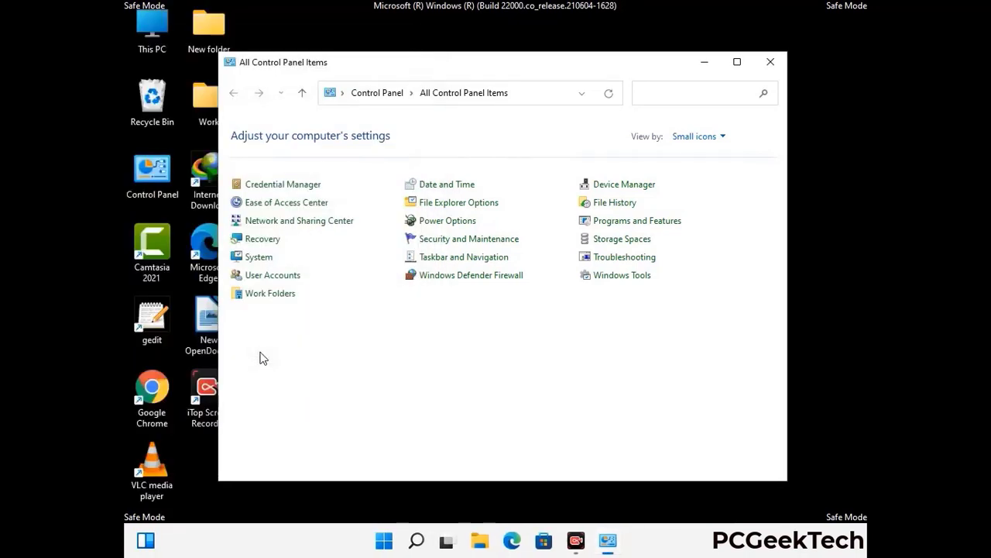
{"action": "left_click", "coordinate": [767, 65]}
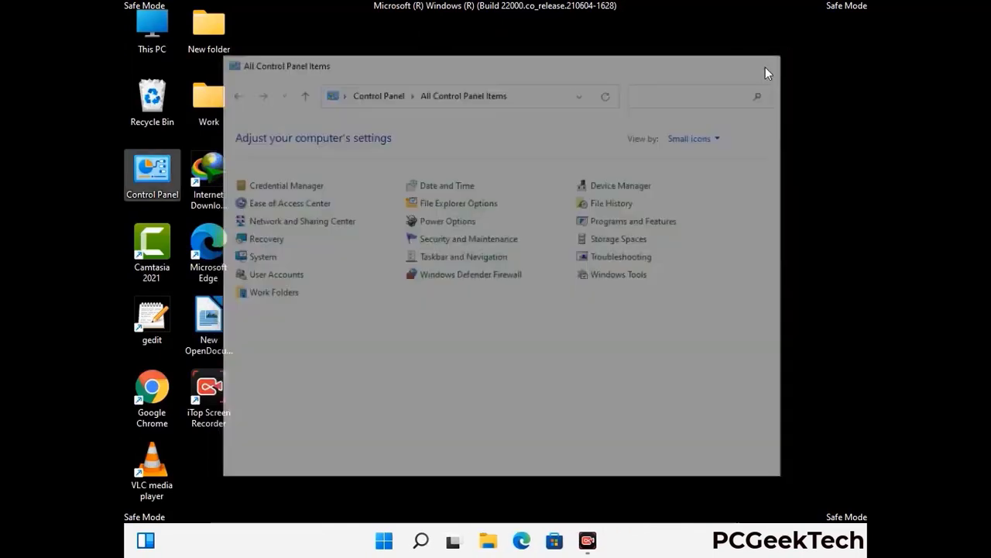
Open Local Disk (C:) and then the Windows folder from This PC.
{"action": "double_click", "coordinate": [147, 48]}
{"action": "left_click", "coordinate": [433, 339]}
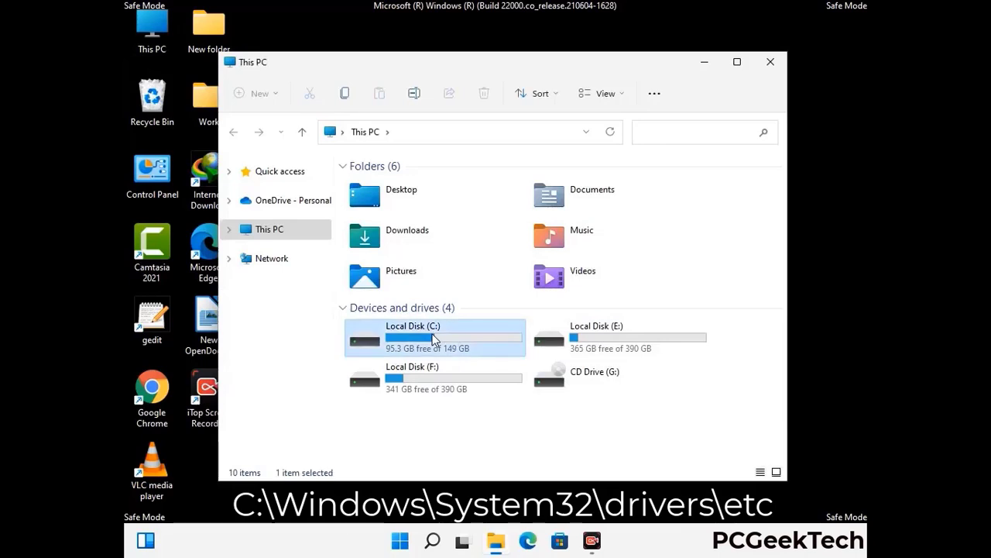
{"action": "double_click", "coordinate": [434, 339]}
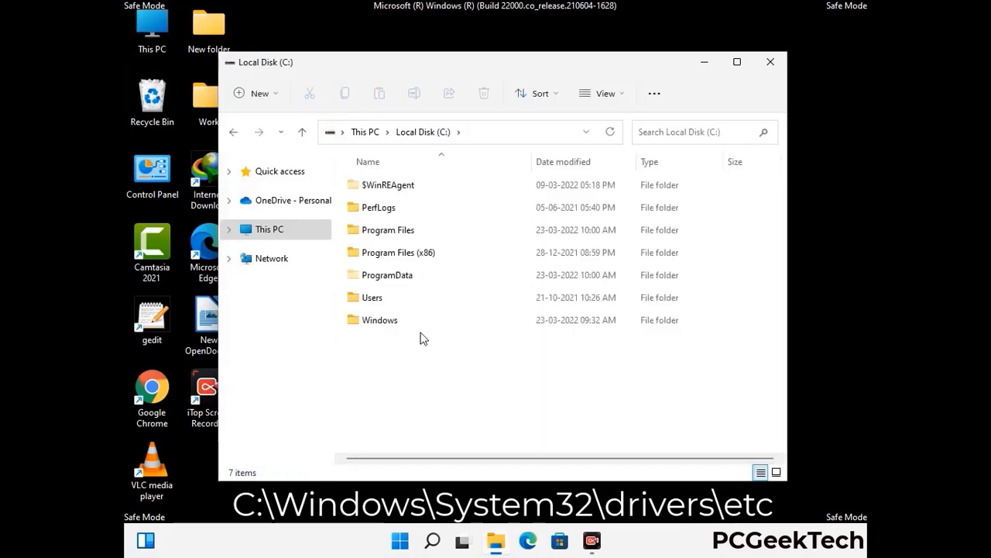
{"action": "double_click", "coordinate": [372, 321]}
Go into System32\drivers\etc and open the hosts file.
{"action": "scroll", "coordinate": [490, 336], "scroll_direction": "down", "scroll_amount": 7}
{"action": "scroll", "coordinate": [489, 335], "scroll_direction": "down", "scroll_amount": 11}
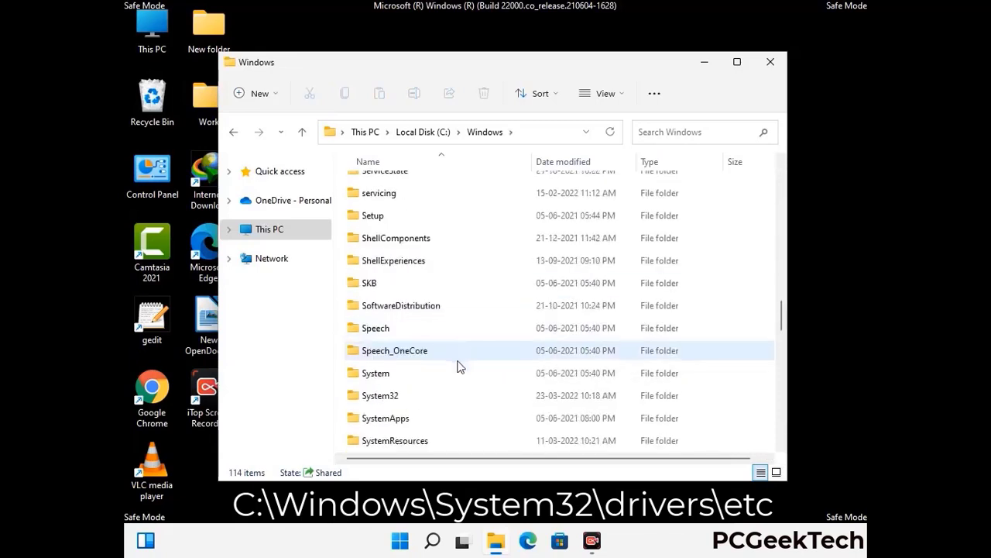
{"action": "scroll", "coordinate": [457, 365], "scroll_direction": "down", "scroll_amount": 1}
{"action": "double_click", "coordinate": [377, 326]}
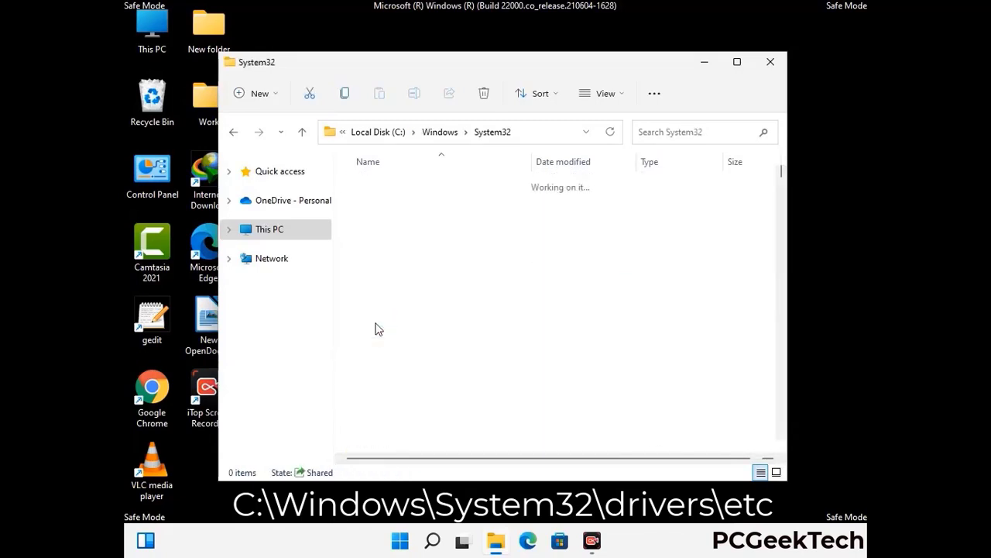
{"action": "scroll", "coordinate": [427, 341], "scroll_direction": "down", "scroll_amount": 5}
{"action": "double_click", "coordinate": [385, 426]}
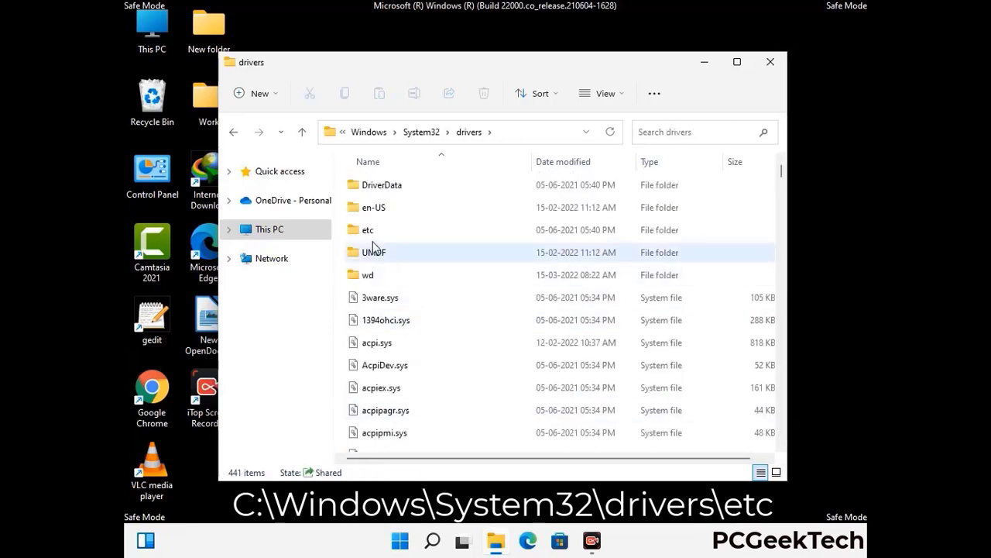
{"action": "double_click", "coordinate": [370, 230]}
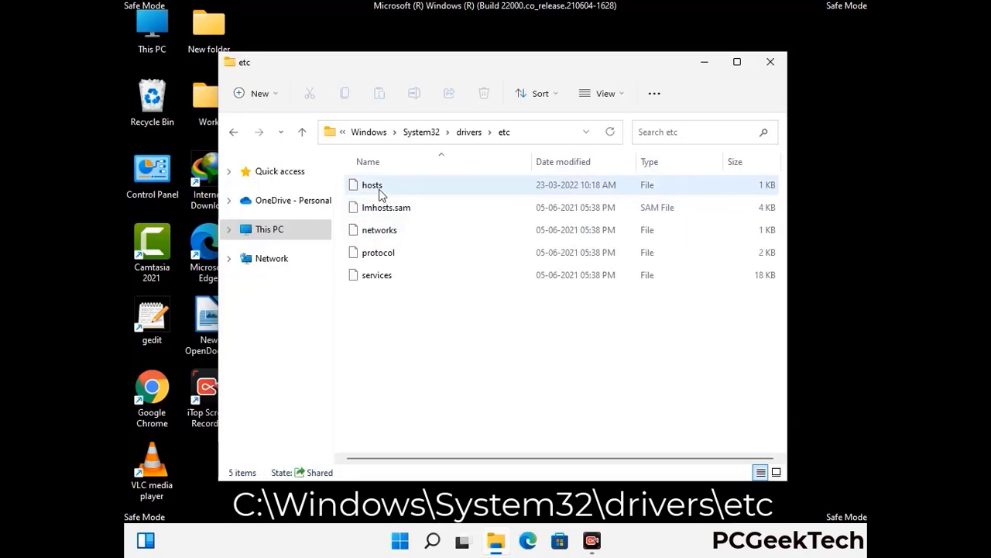
{"action": "left_click", "coordinate": [381, 194]}
{"action": "double_click", "coordinate": [380, 194]}
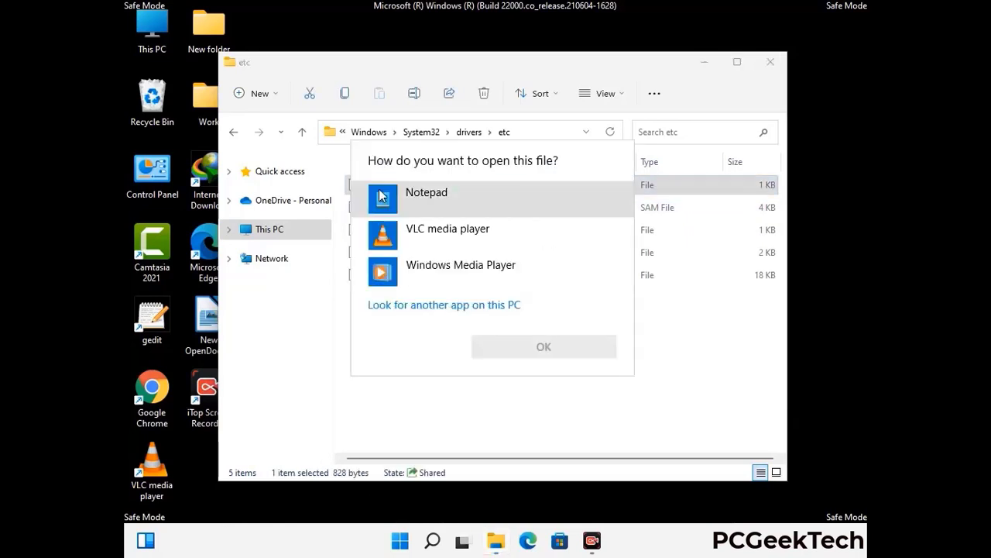
Open hosts in Notepad, add empty lines after the last line, and save it.
{"action": "left_click", "coordinate": [439, 192]}
{"action": "left_click", "coordinate": [553, 347]}
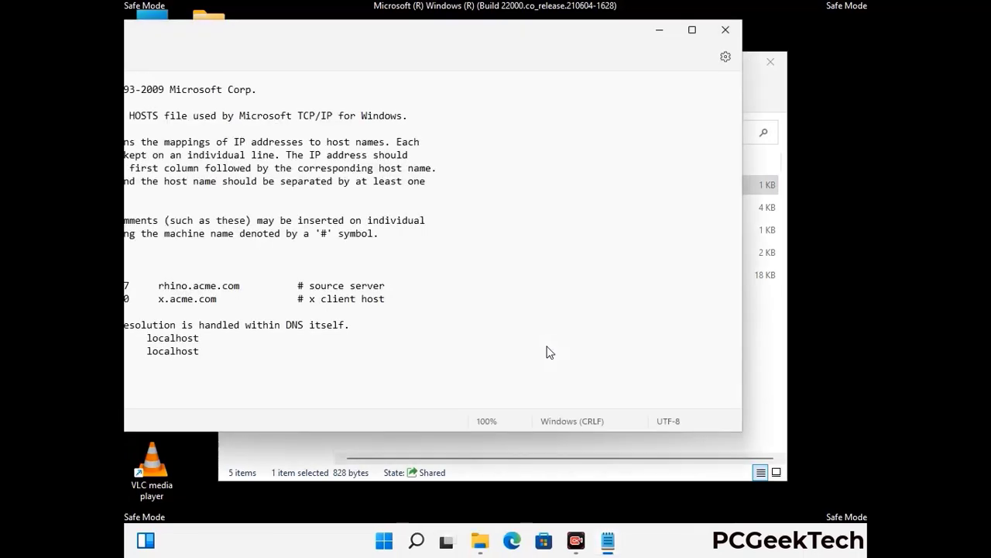
{"action": "left_click_drag", "start_coordinate": [372, 43], "coordinate": [525, 45]}
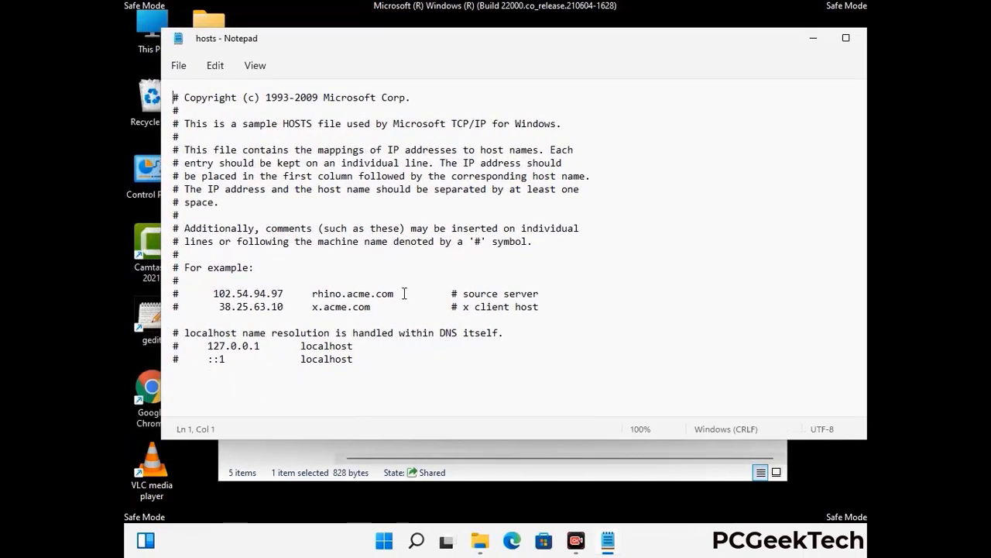
{"action": "left_click", "coordinate": [372, 363]}
{"action": "key", "text": "Return"}
{"action": "key", "text": "Return"}
{"action": "scroll", "coordinate": [208, 216], "scroll_direction": "down", "scroll_amount": 1}
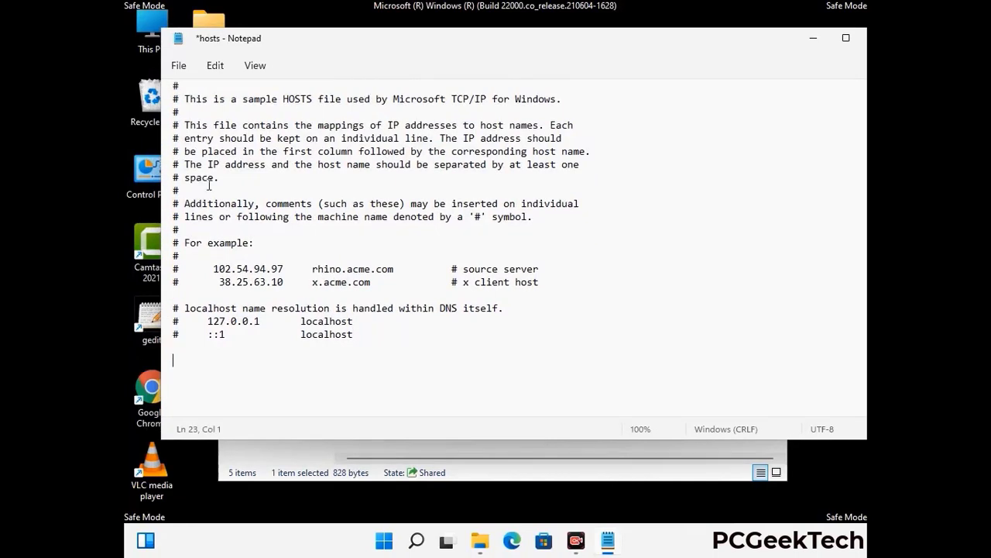
{"action": "left_click", "coordinate": [178, 66]}
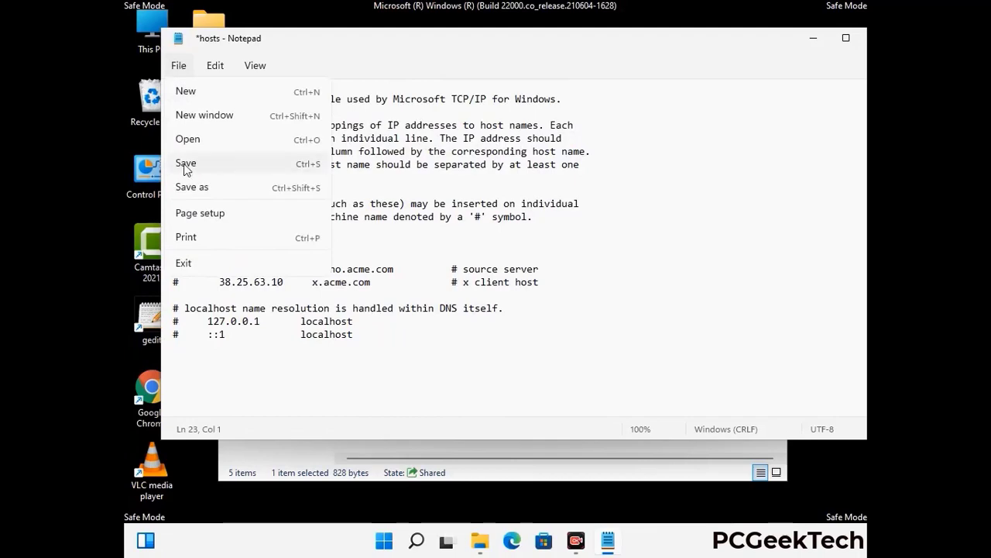
{"action": "left_click", "coordinate": [186, 163]}
Close Notepad and the etc folder window.
{"action": "left_click_drag", "start_coordinate": [746, 31], "coordinate": [637, 34]}
{"action": "left_click", "coordinate": [770, 37]}
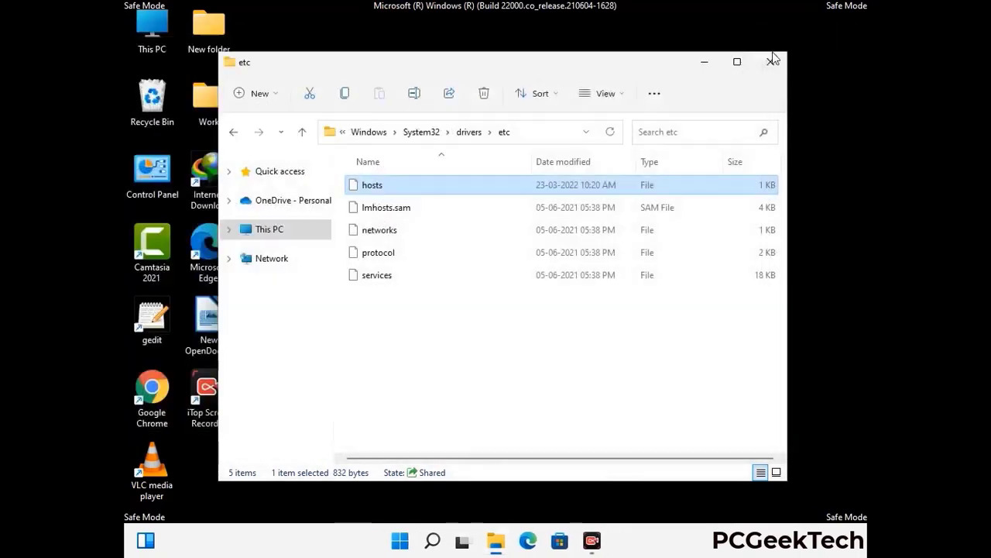
{"action": "left_click", "coordinate": [772, 61]}
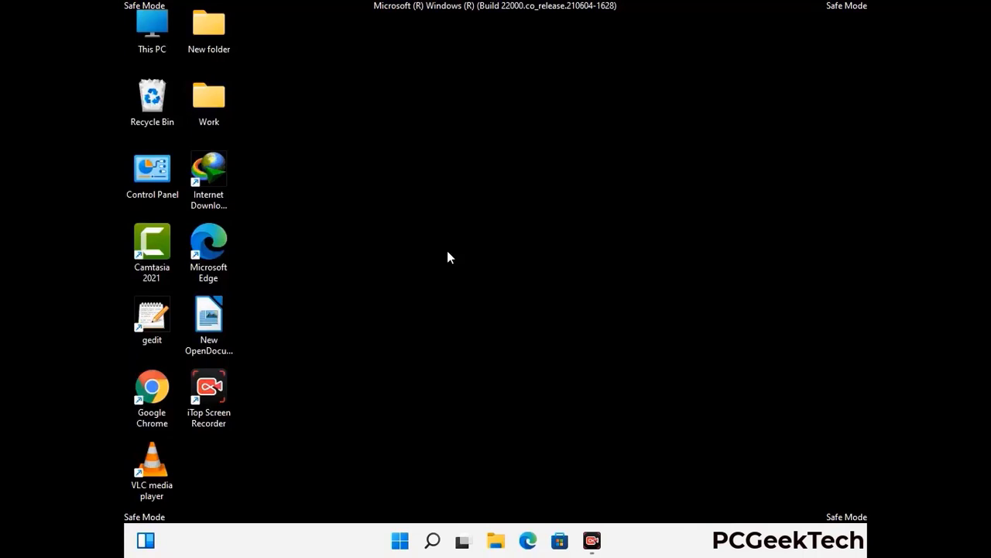
Run %appdata% from the Run dialog to open the AppData\Roaming folder.
{"action": "key", "text": "super+r"}
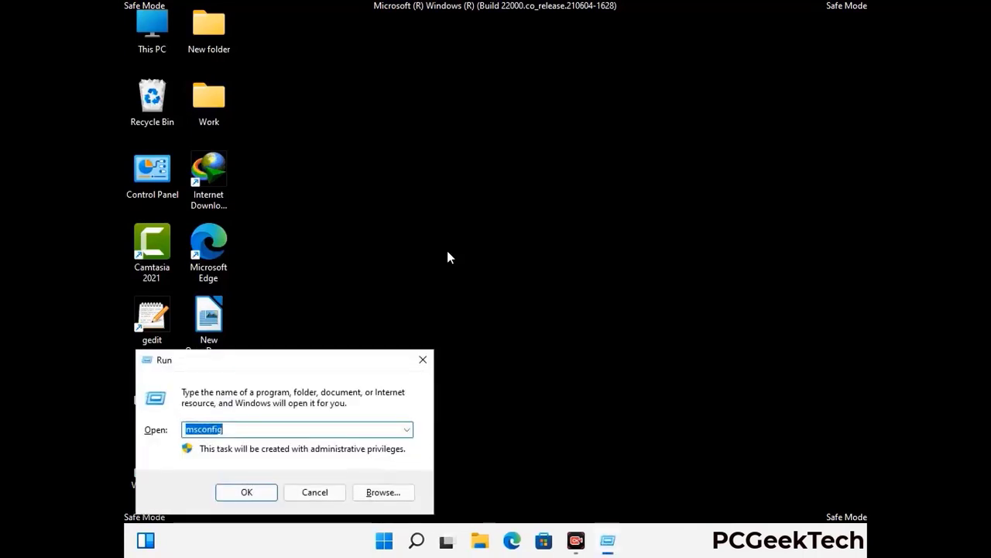
{"action": "left_click_drag", "start_coordinate": [285, 357], "coordinate": [462, 154]}
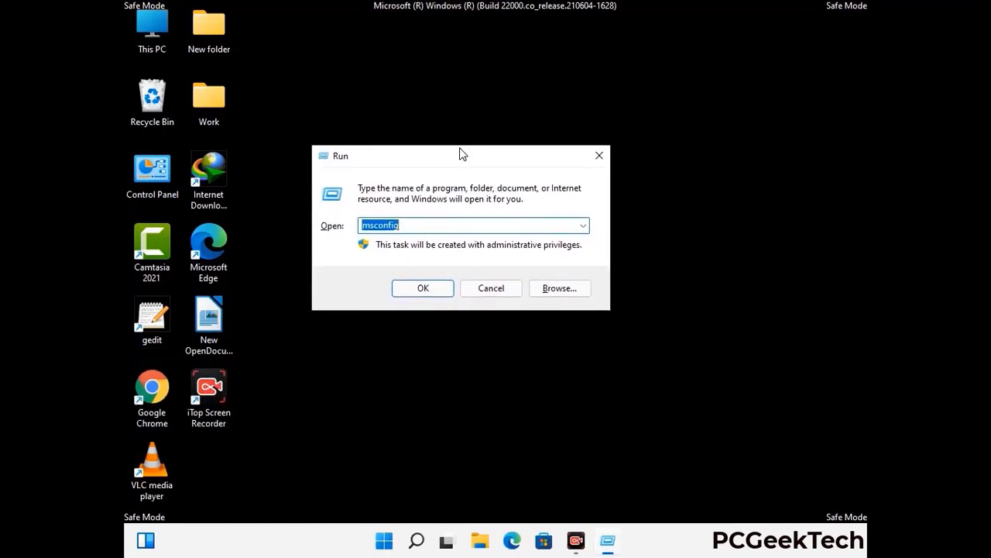
{"action": "type", "text": "%"}
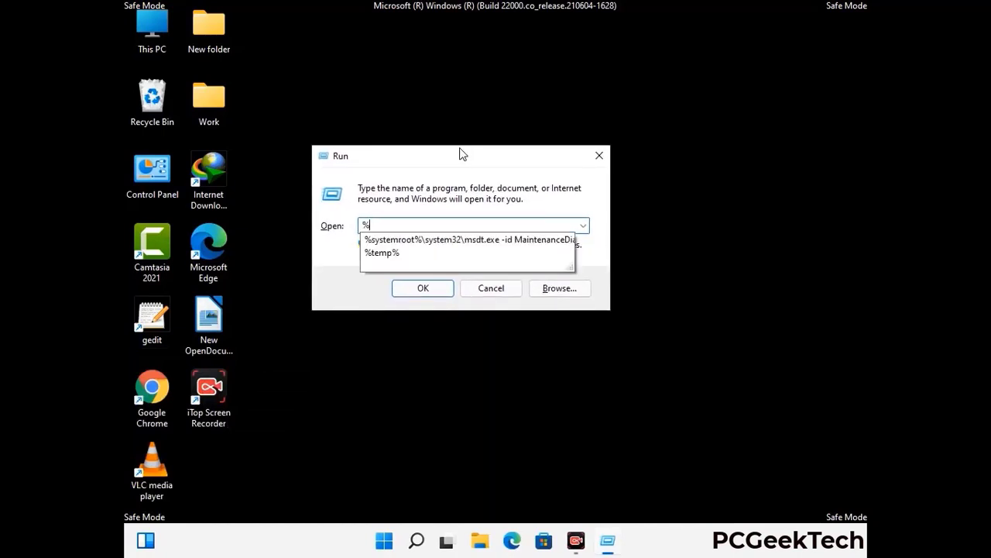
{"action": "type", "text": "a"}
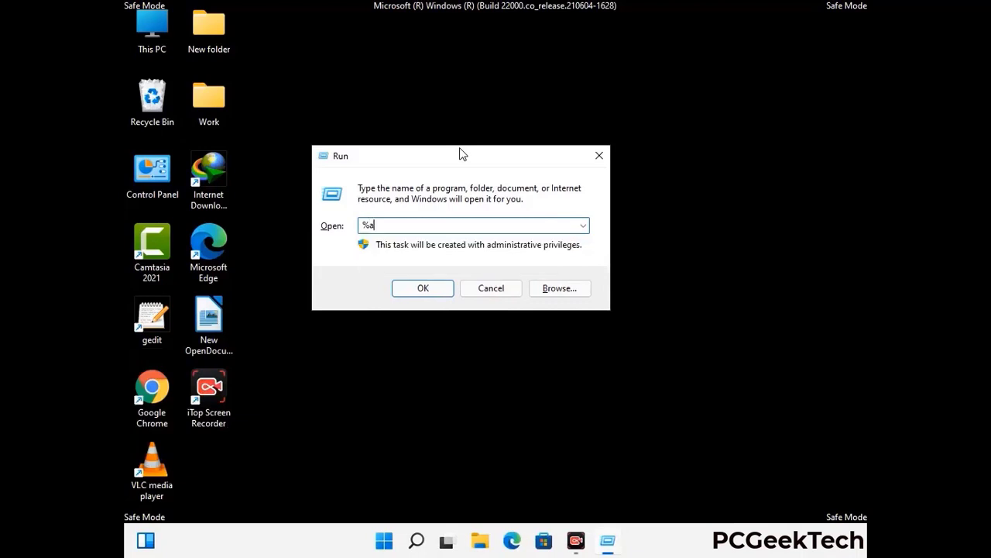
{"action": "type", "text": "ppdata%"}
{"action": "key", "text": "Return"}
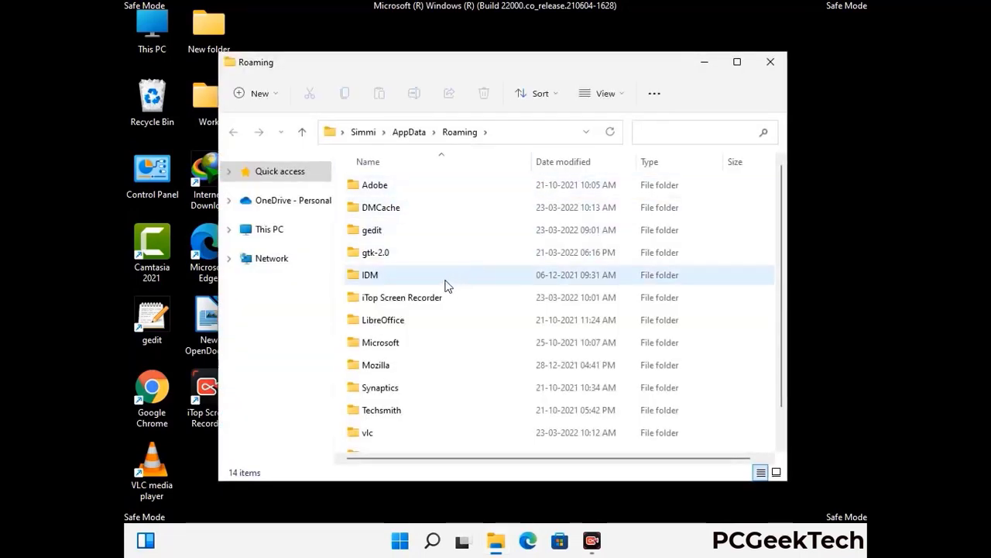
Delete the Zoom folder from AppData\Roaming.
{"action": "scroll", "coordinate": [463, 281], "scroll_direction": "down", "scroll_amount": 2}
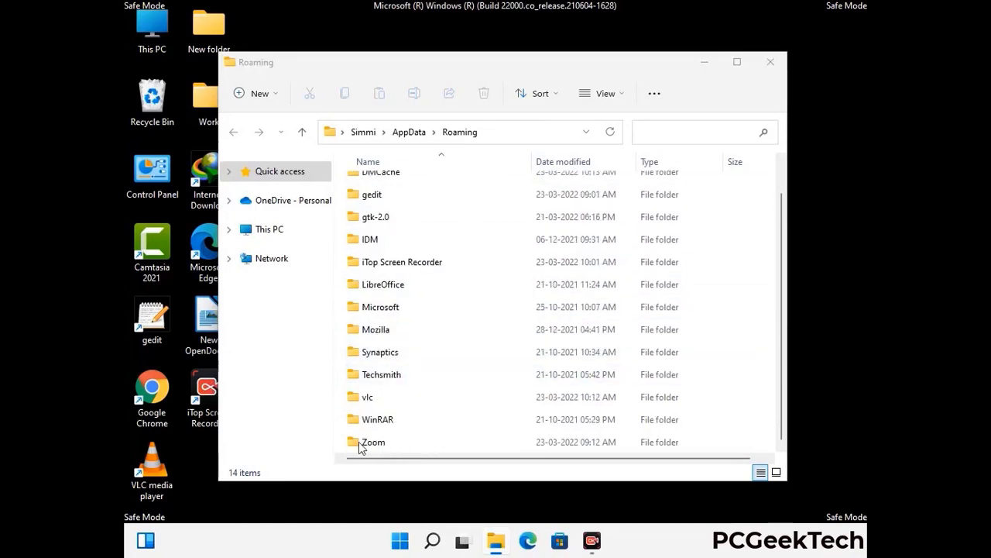
{"action": "left_click", "coordinate": [554, 437]}
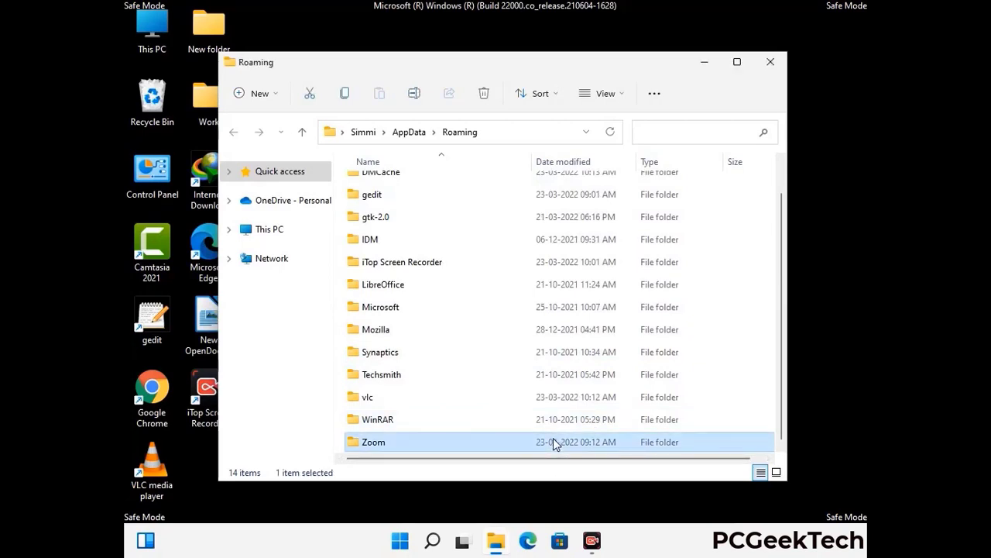
{"action": "left_click", "coordinate": [484, 94]}
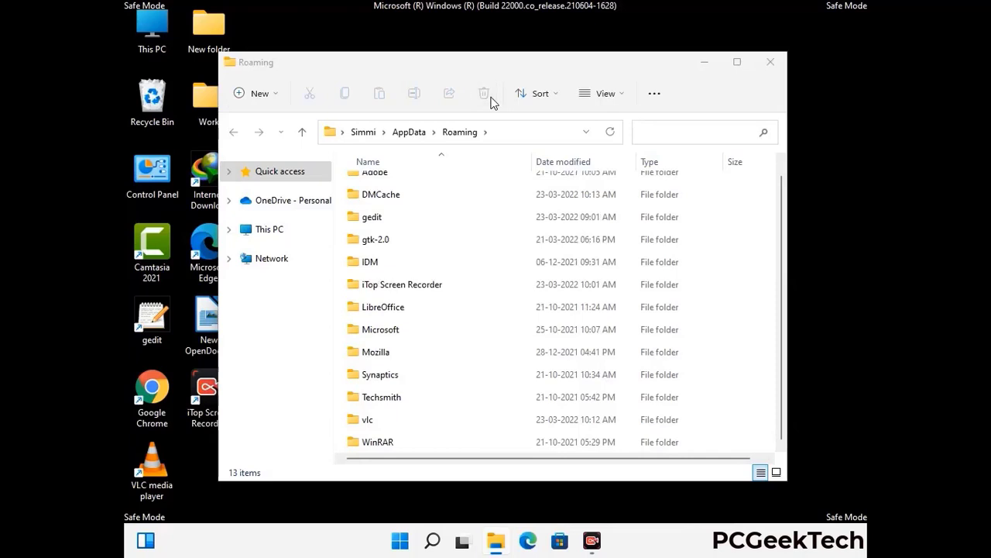
Close the Roaming window and open %LocalAppData% through the Run dialog.
{"action": "left_click", "coordinate": [768, 64]}
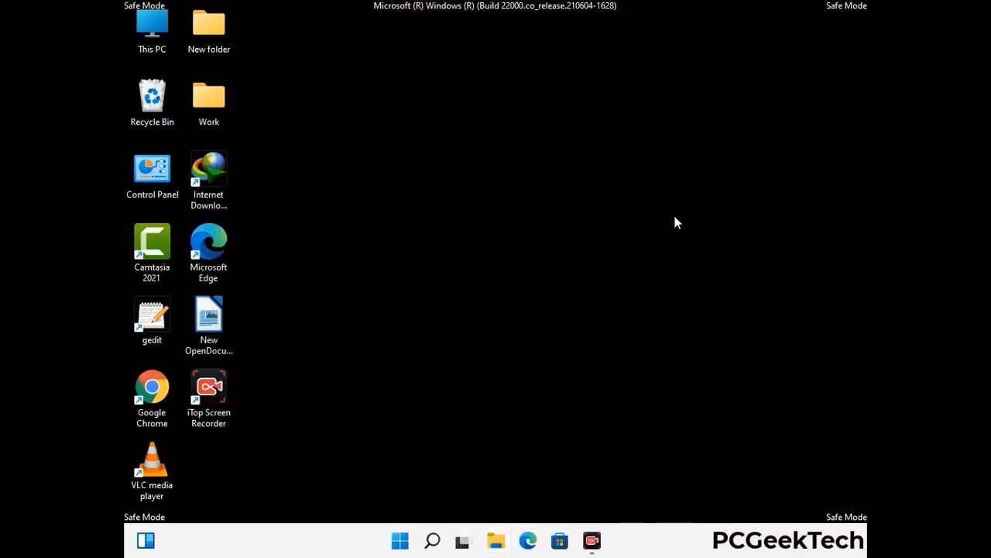
{"action": "key", "text": "super+r"}
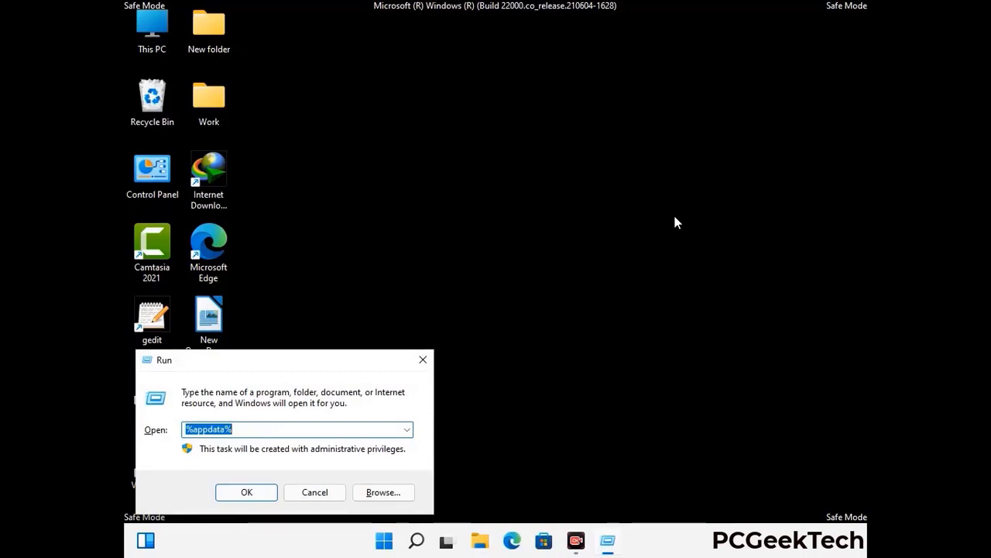
{"action": "left_click_drag", "start_coordinate": [310, 368], "coordinate": [519, 196]}
{"action": "type", "text": "%Loca"}
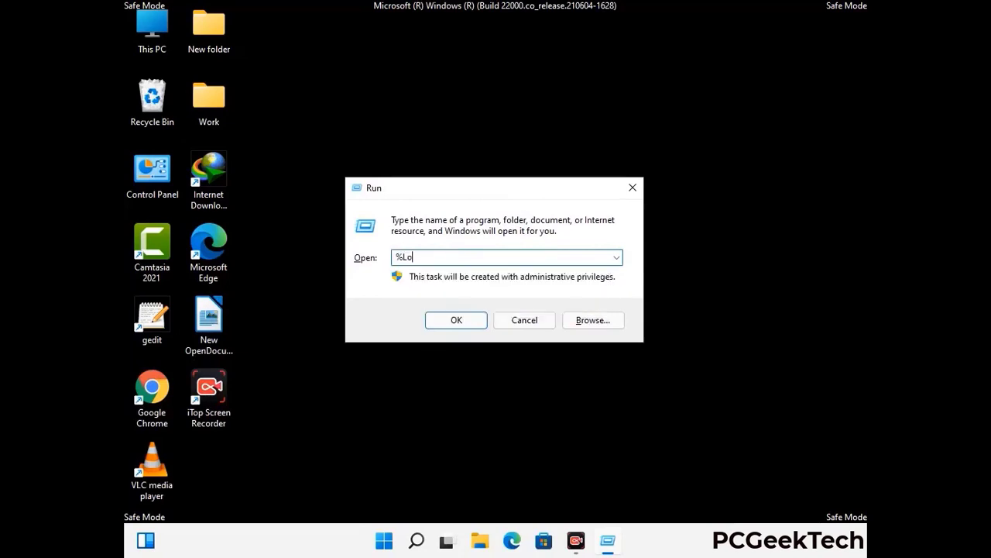
{"action": "type", "text": "lAppData"}
{"action": "key", "text": "Return"}
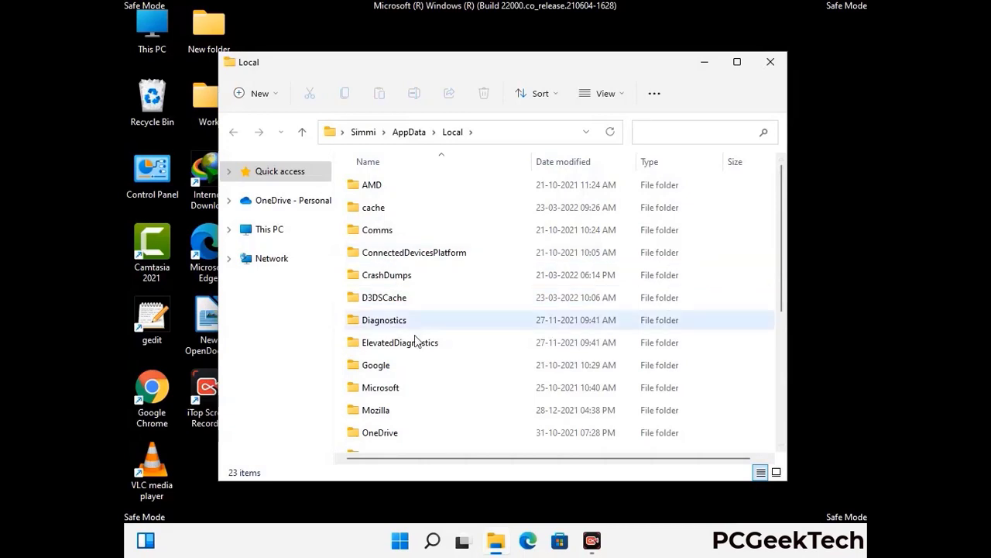
Delete the Mozilla folder from AppData\Local and close the window.
{"action": "scroll", "coordinate": [415, 347], "scroll_direction": "down", "scroll_amount": 1}
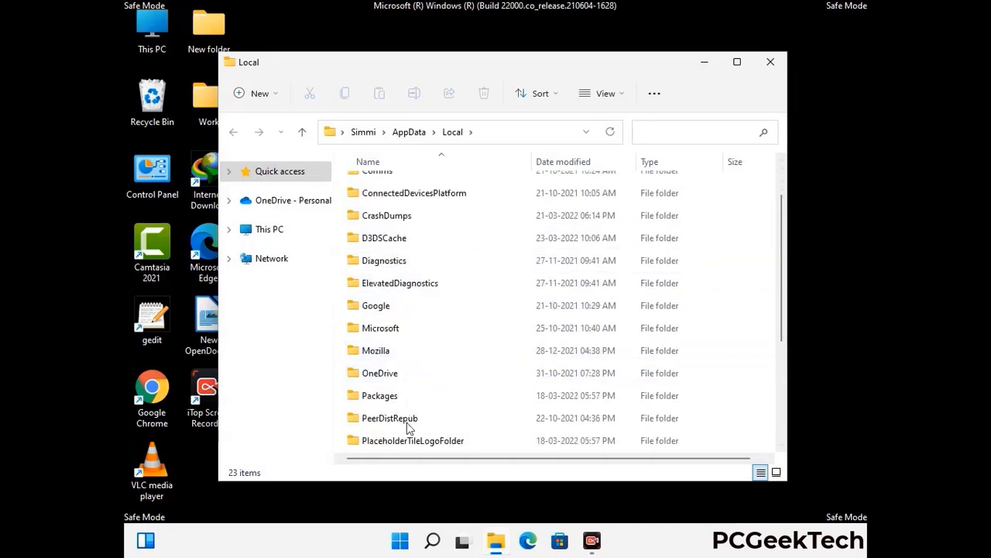
{"action": "left_click", "coordinate": [387, 352]}
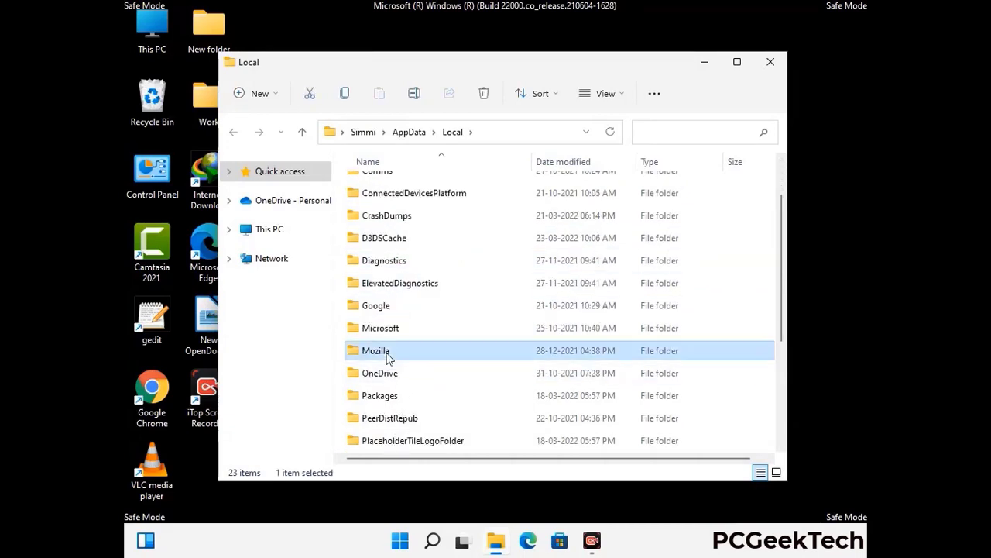
{"action": "left_click", "coordinate": [484, 94]}
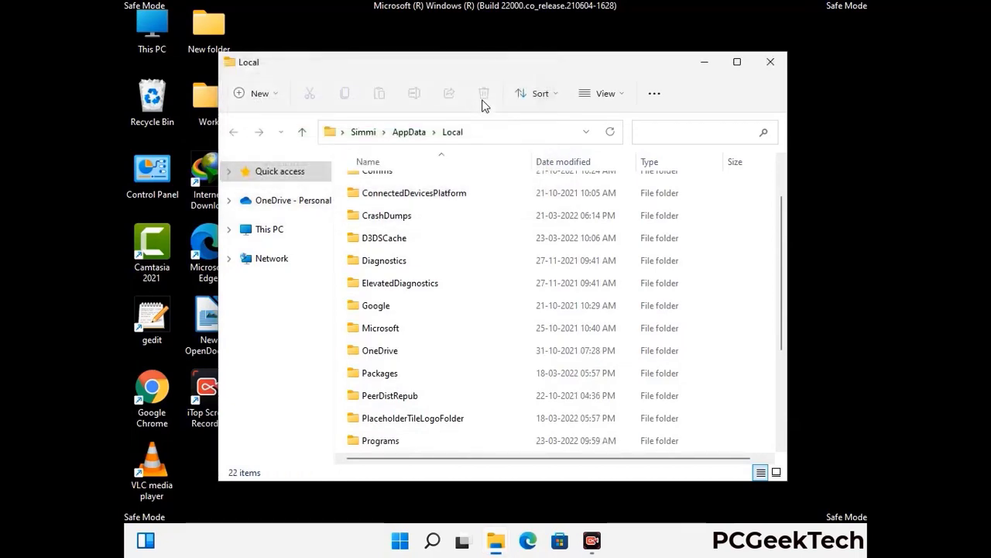
{"action": "left_click", "coordinate": [771, 70]}
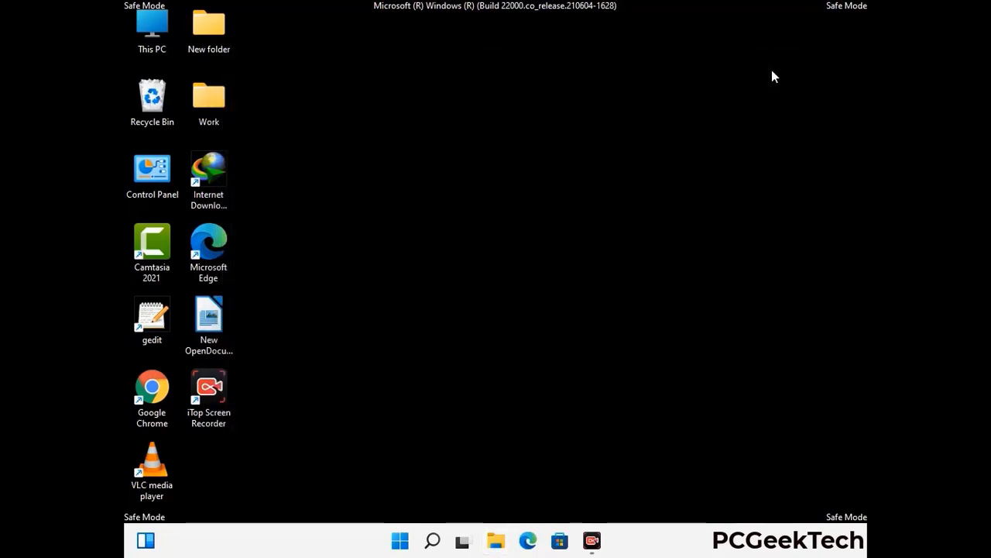
Open %ProgramData% through the Run dialog.
{"action": "key", "text": "super+r"}
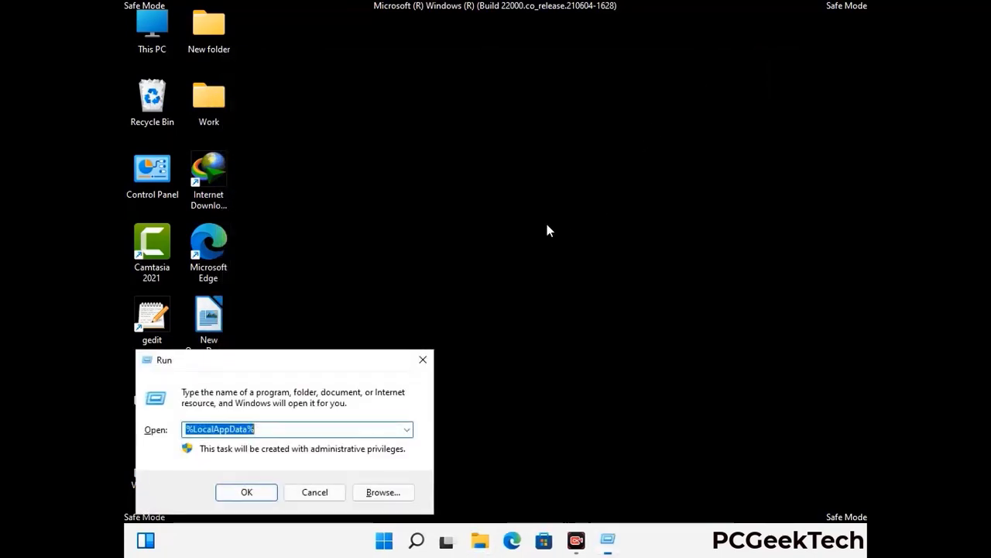
{"action": "left_click_drag", "start_coordinate": [275, 364], "coordinate": [453, 205]}
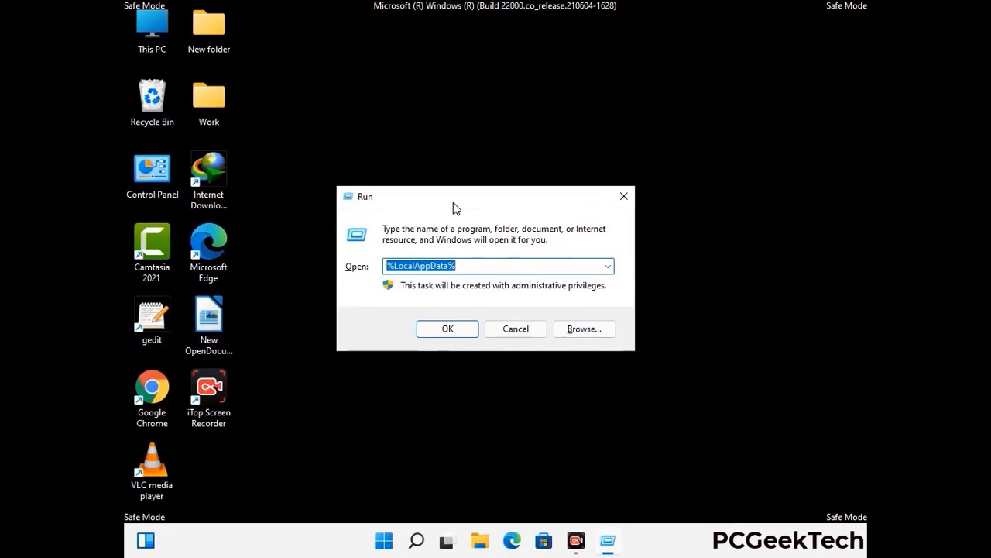
{"action": "type", "text": "%"}
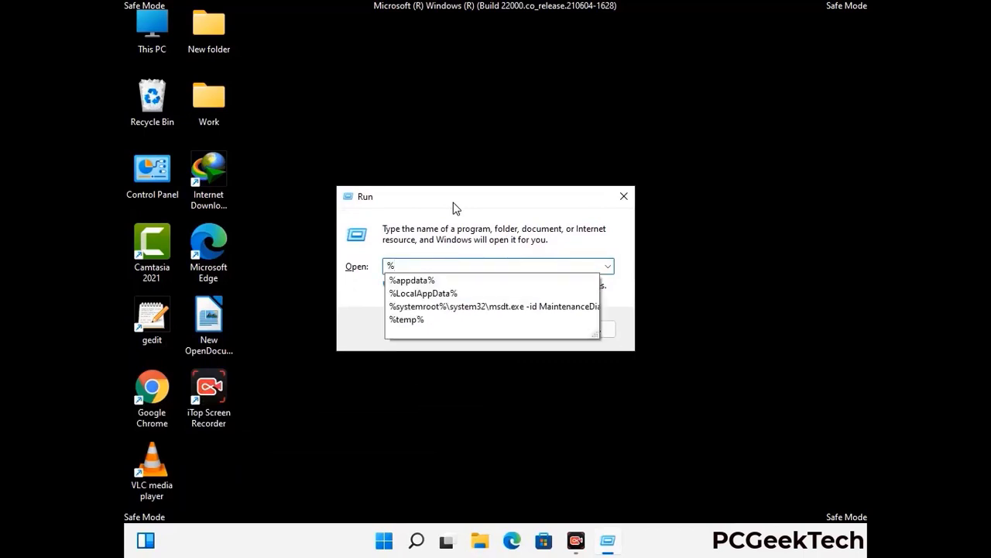
{"action": "type", "text": "ProgramData"}
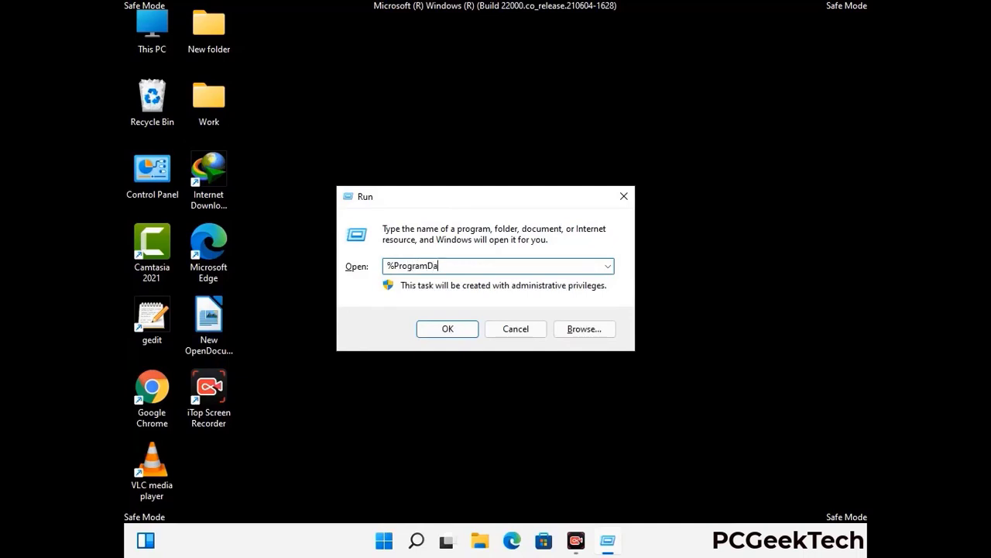
{"action": "type", "text": "%"}
{"action": "key", "text": "Return"}
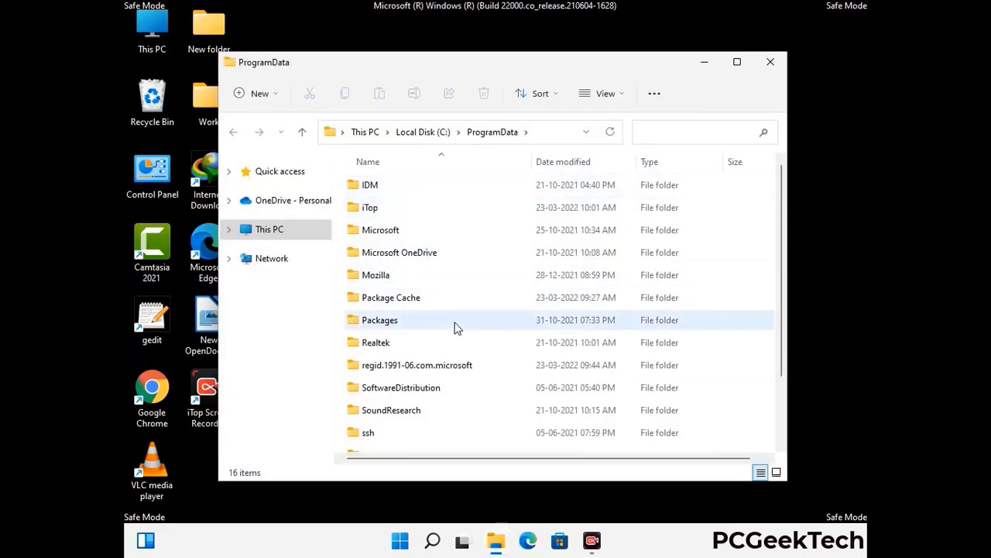
Delete the Mozilla folder from C:\ProgramData and close the window.
{"action": "scroll", "coordinate": [455, 327], "scroll_direction": "down", "scroll_amount": 1}
{"action": "scroll", "coordinate": [454, 344], "scroll_direction": "down", "scroll_amount": 1}
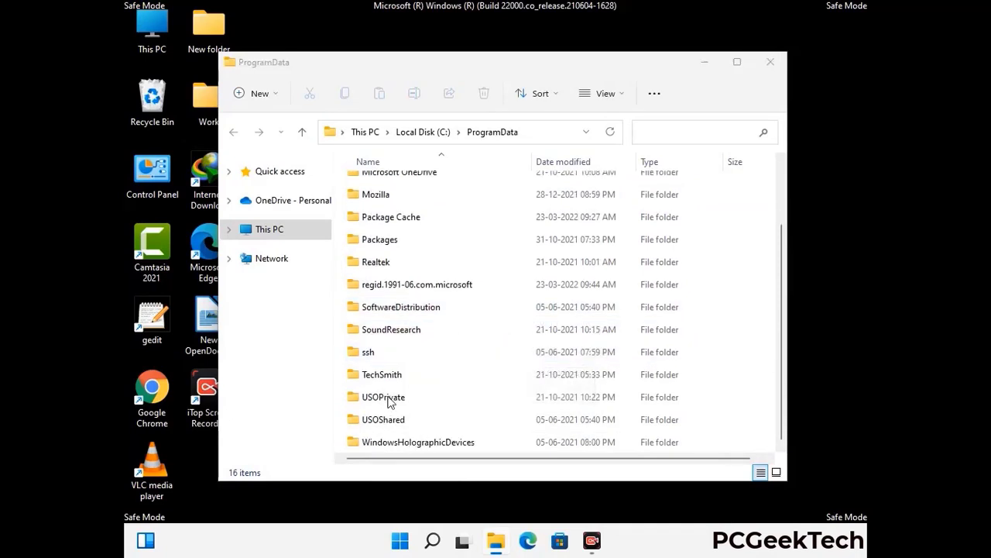
{"action": "left_click", "coordinate": [385, 194]}
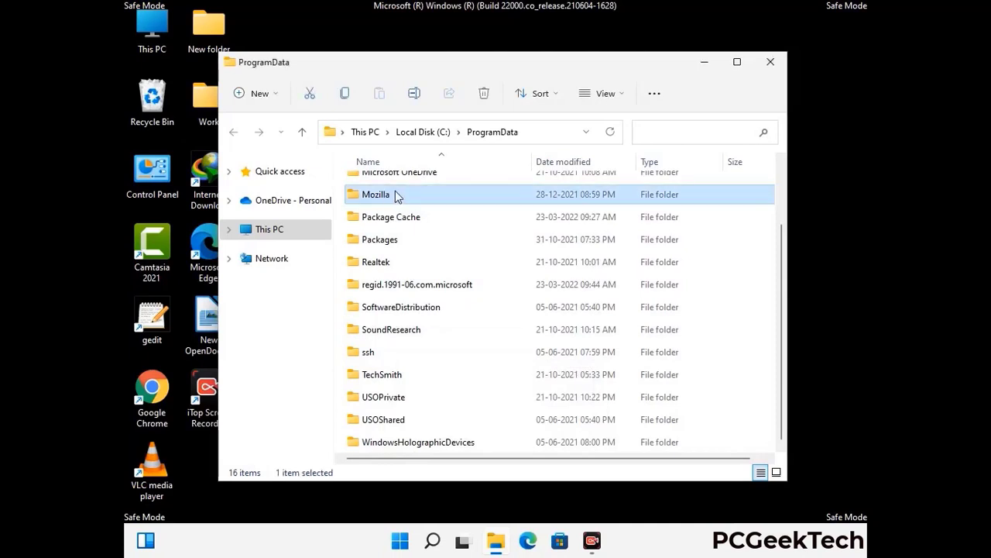
{"action": "left_click", "coordinate": [486, 95]}
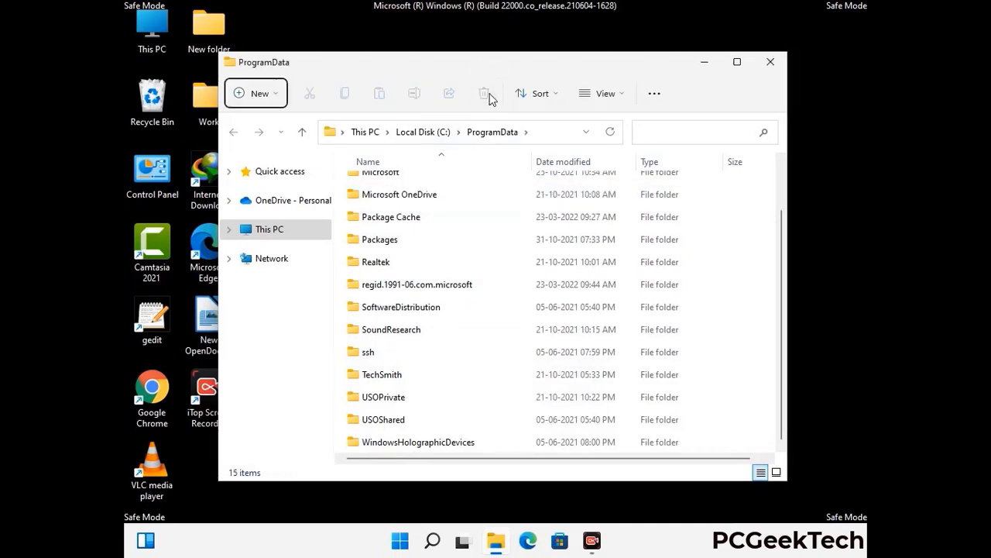
{"action": "scroll", "coordinate": [511, 224], "scroll_direction": "up", "scroll_amount": 1}
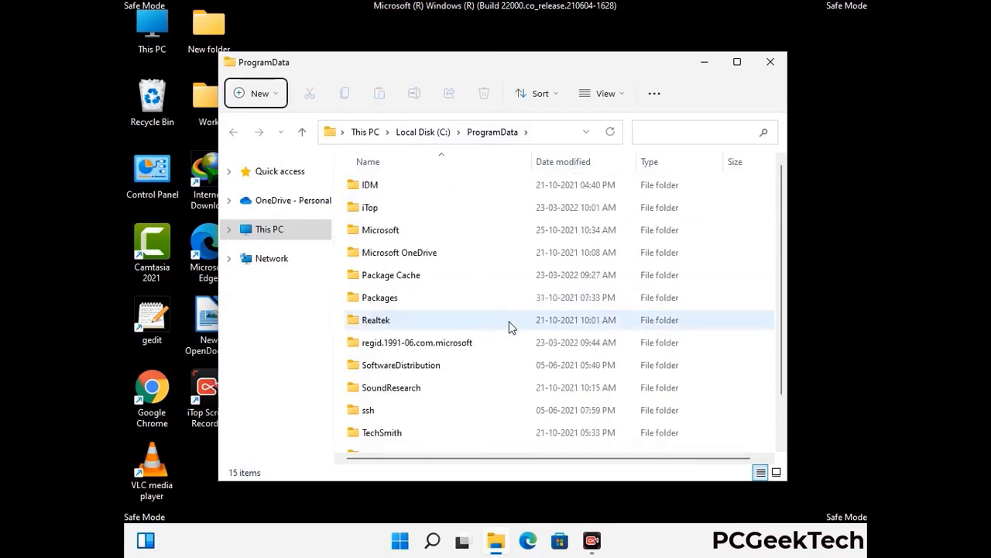
{"action": "left_click", "coordinate": [776, 60]}
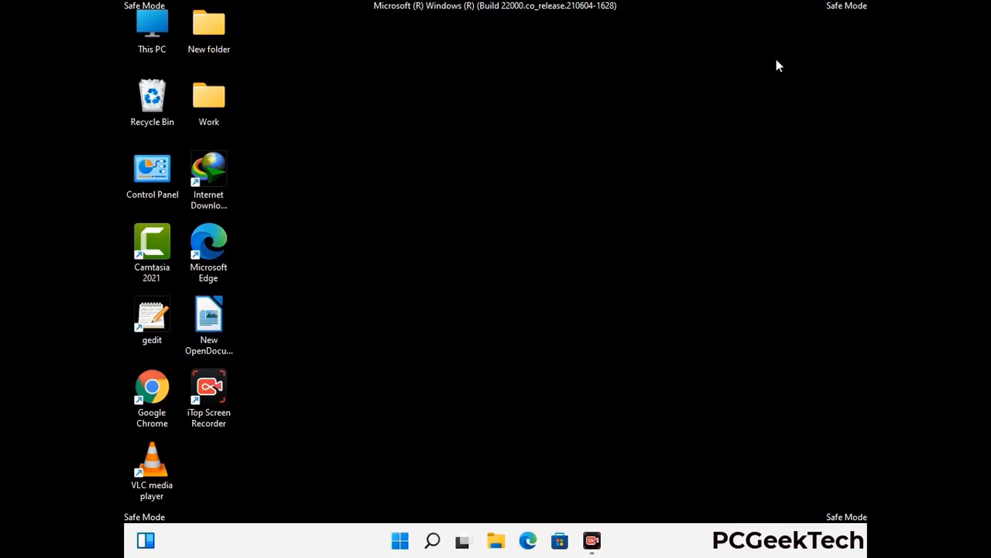
{"action": "key", "text": "super+r"}
{"action": "left_click_drag", "start_coordinate": [323, 358], "coordinate": [518, 201]}
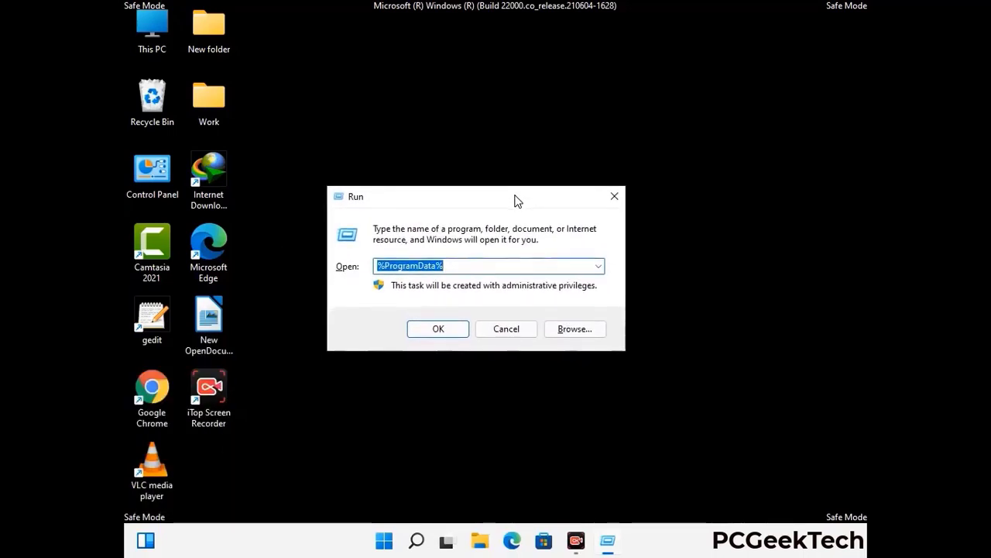
{"action": "type", "text": "%WinDir%"}
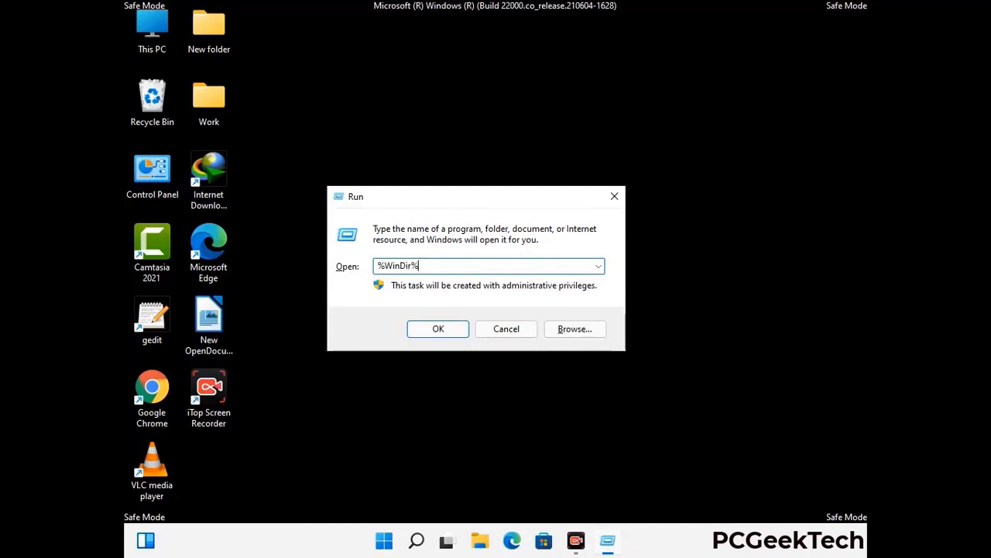
{"action": "key", "text": "Return"}
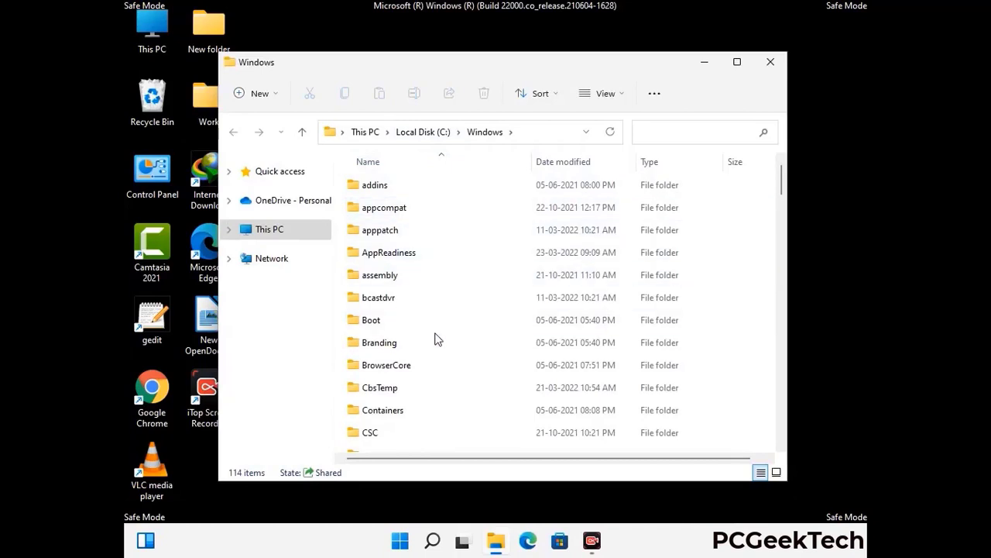
{"action": "scroll", "coordinate": [436, 341], "scroll_direction": "down", "scroll_amount": 2}
{"action": "scroll", "coordinate": [436, 346], "scroll_direction": "down", "scroll_amount": 1}
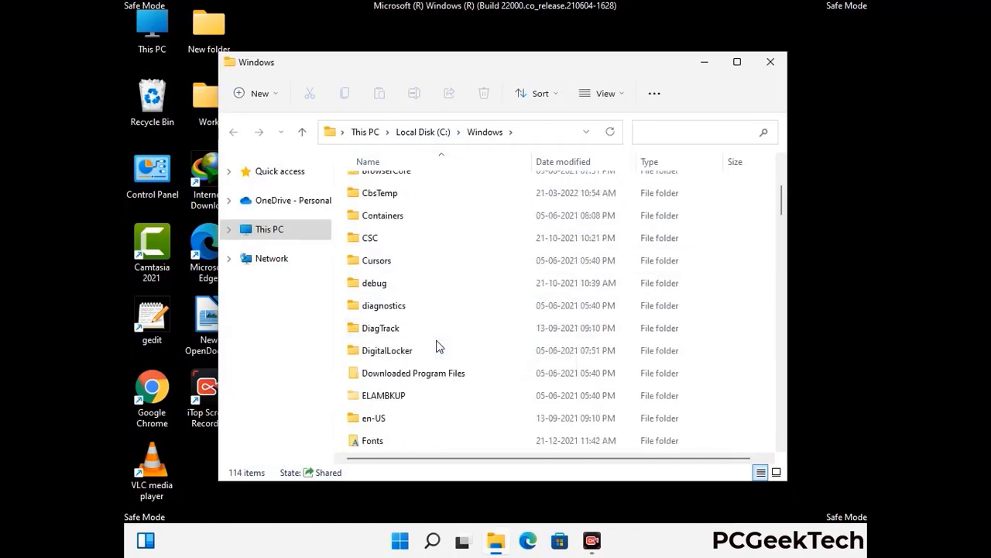
{"action": "scroll", "coordinate": [436, 346], "scroll_direction": "down", "scroll_amount": 1}
{"action": "scroll", "coordinate": [436, 347], "scroll_direction": "down", "scroll_amount": 4}
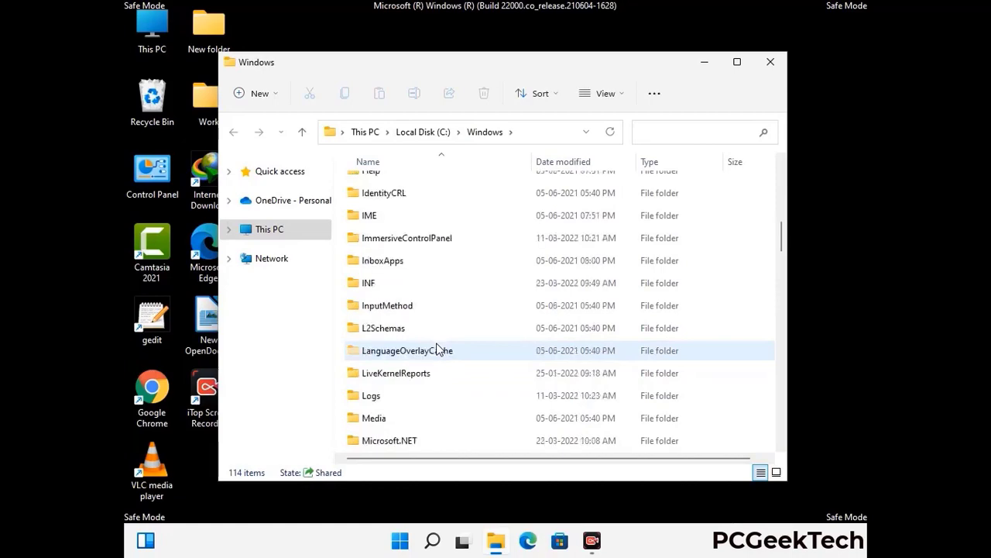
{"action": "scroll", "coordinate": [438, 350], "scroll_direction": "down", "scroll_amount": 1}
{"action": "scroll", "coordinate": [436, 351], "scroll_direction": "down", "scroll_amount": 6}
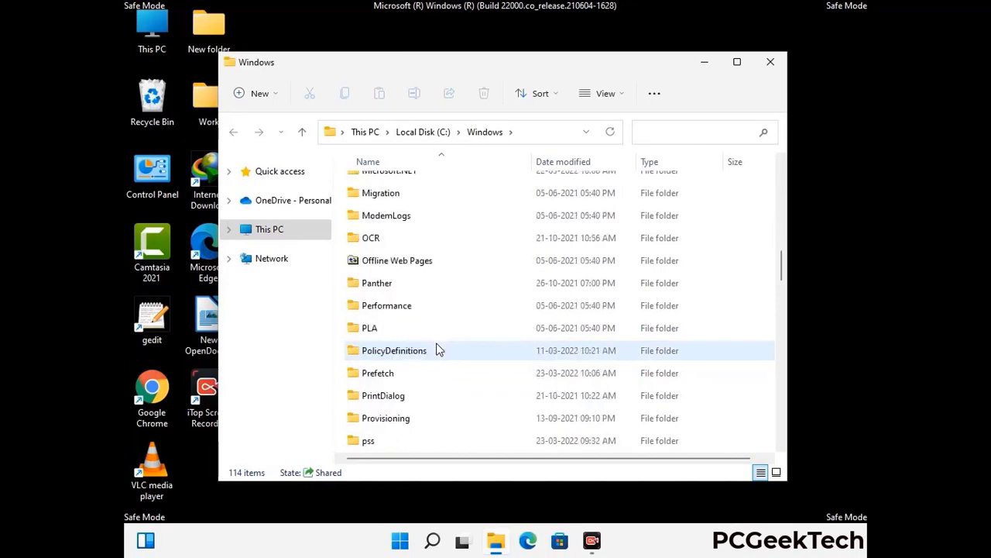
{"action": "scroll", "coordinate": [436, 350], "scroll_direction": "down", "scroll_amount": 7}
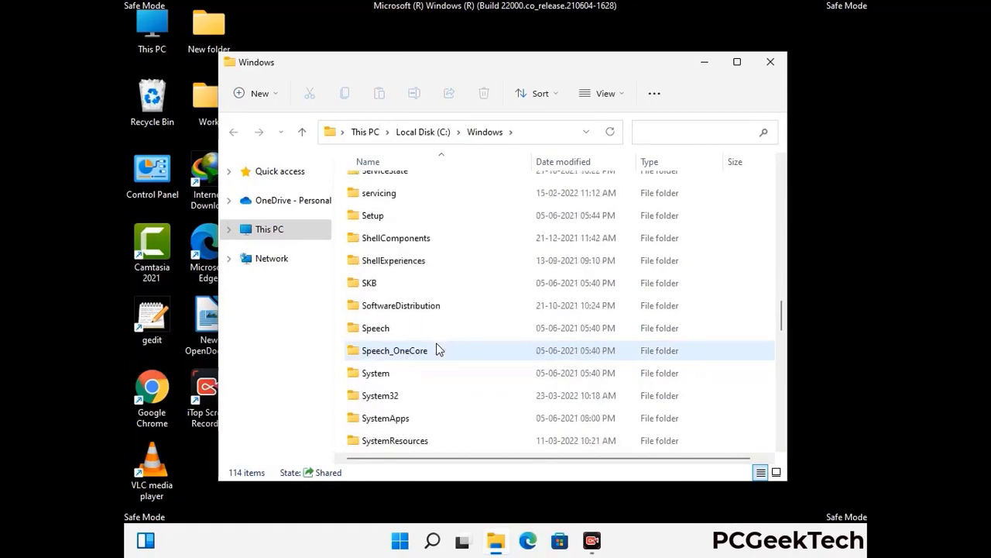
{"action": "scroll", "coordinate": [436, 350], "scroll_direction": "down", "scroll_amount": 10}
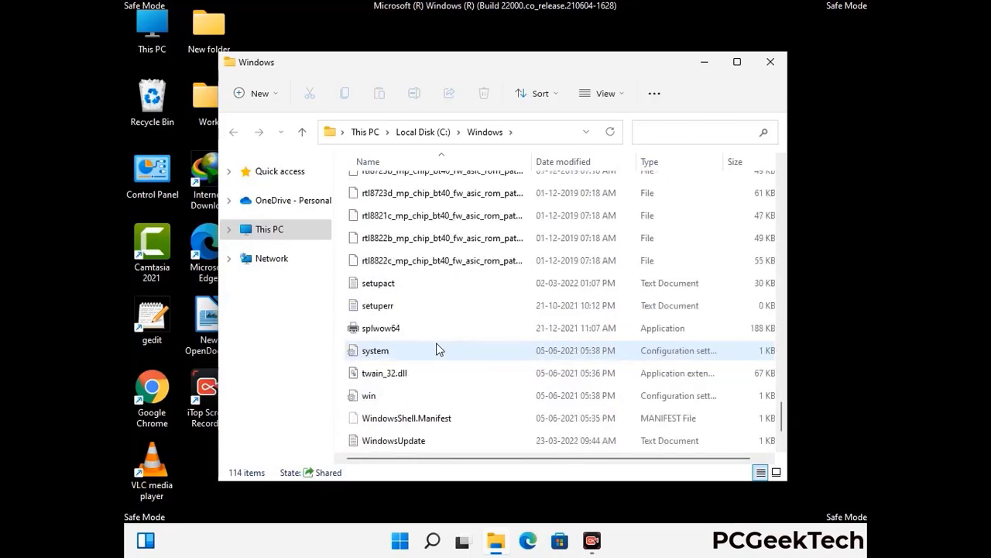
{"action": "scroll", "coordinate": [436, 350], "scroll_direction": "down", "scroll_amount": 1}
{"action": "scroll", "coordinate": [436, 350], "scroll_direction": "up", "scroll_amount": 12}
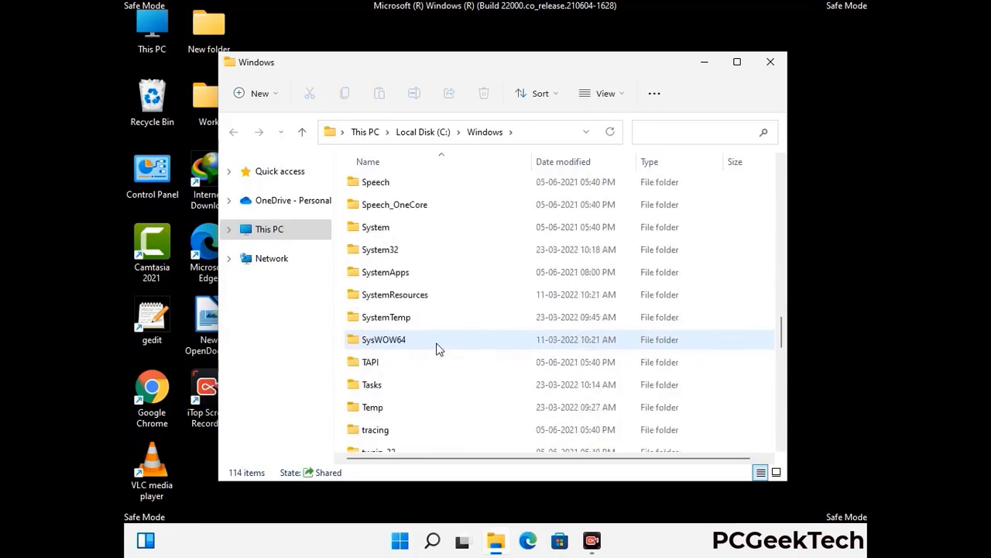
{"action": "scroll", "coordinate": [436, 350], "scroll_direction": "up", "scroll_amount": 3}
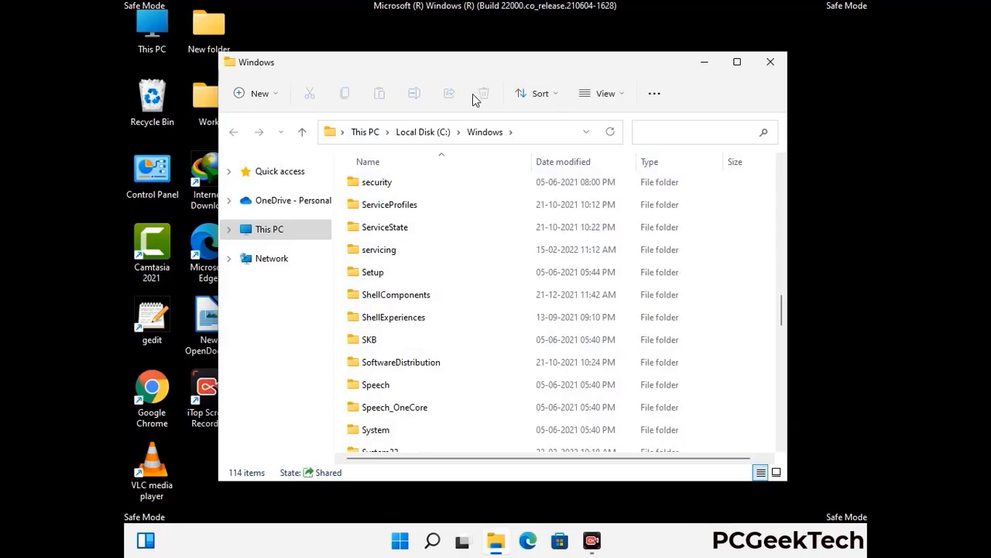
{"action": "left_click", "coordinate": [776, 64]}
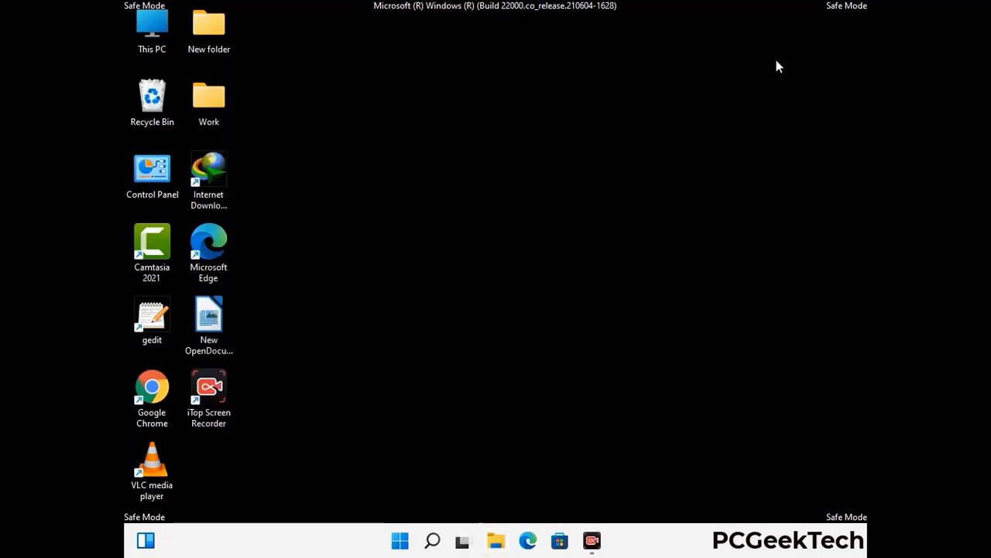
Open %temp% via Run and delete all 100 items in the user Temp folder.
{"action": "key", "text": "super+r"}
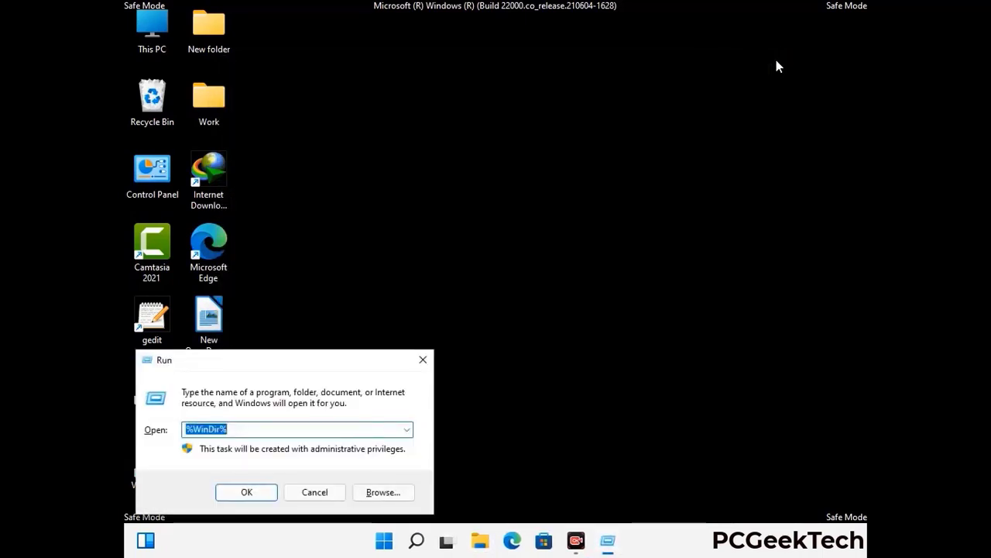
{"action": "left_click_drag", "start_coordinate": [332, 366], "coordinate": [564, 133]}
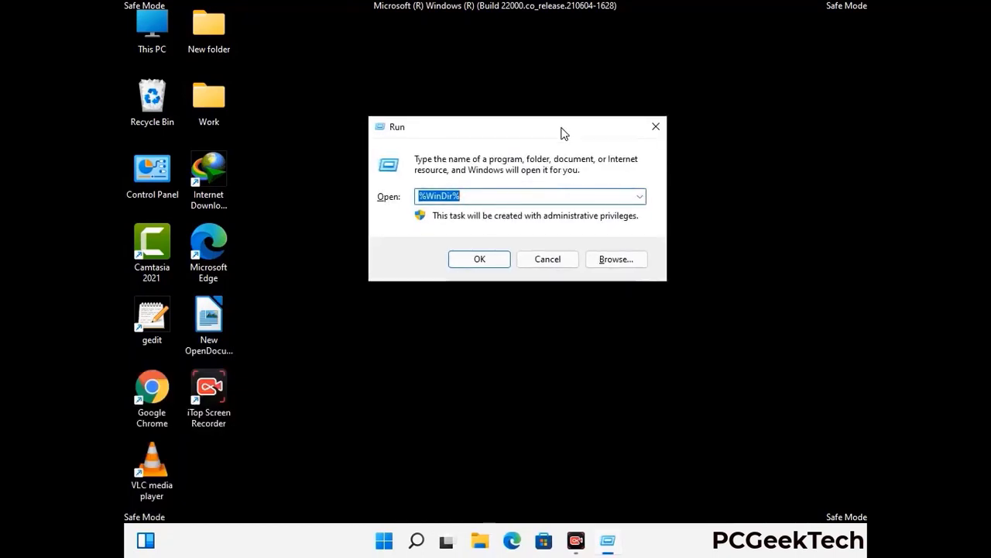
{"action": "type", "text": "%temp%"}
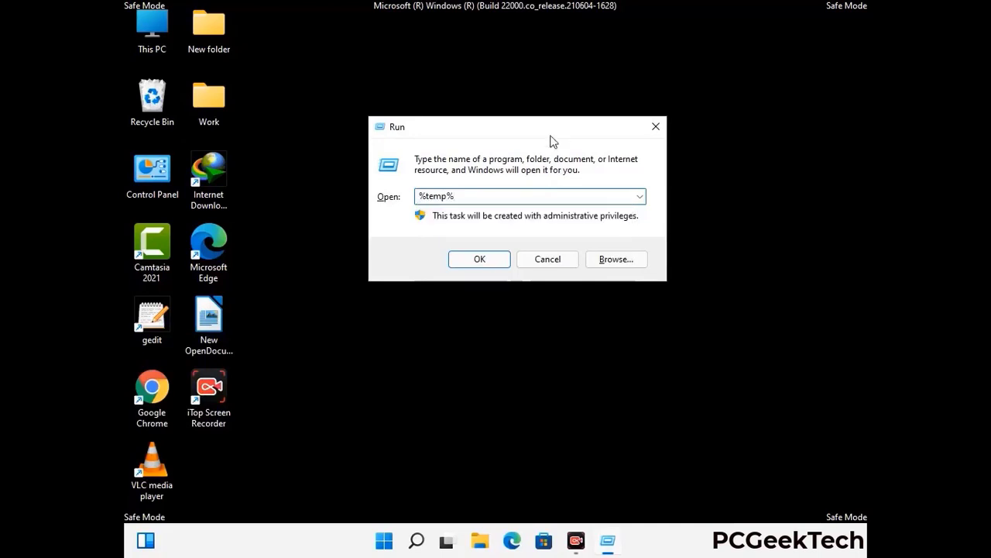
{"action": "left_click", "coordinate": [496, 257]}
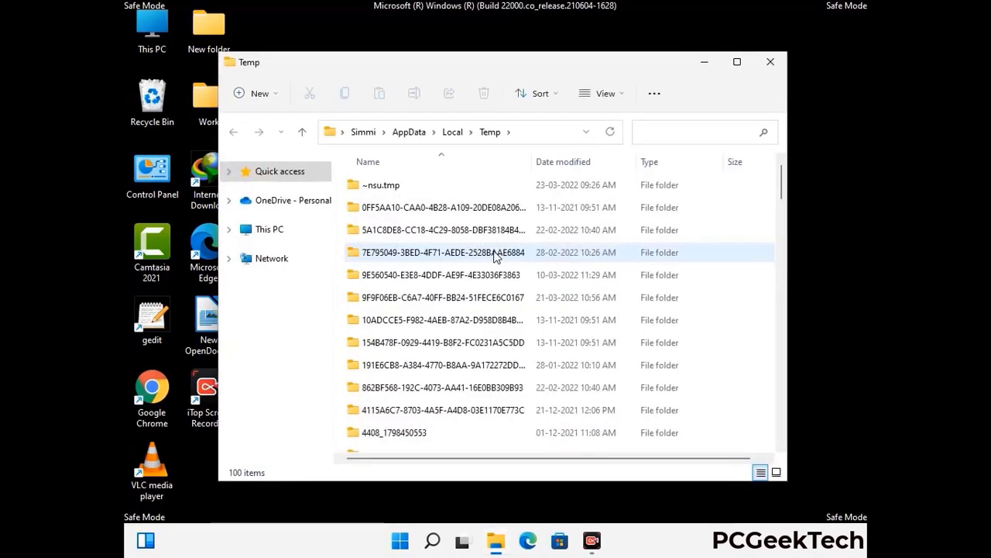
{"action": "left_click", "coordinate": [449, 299]}
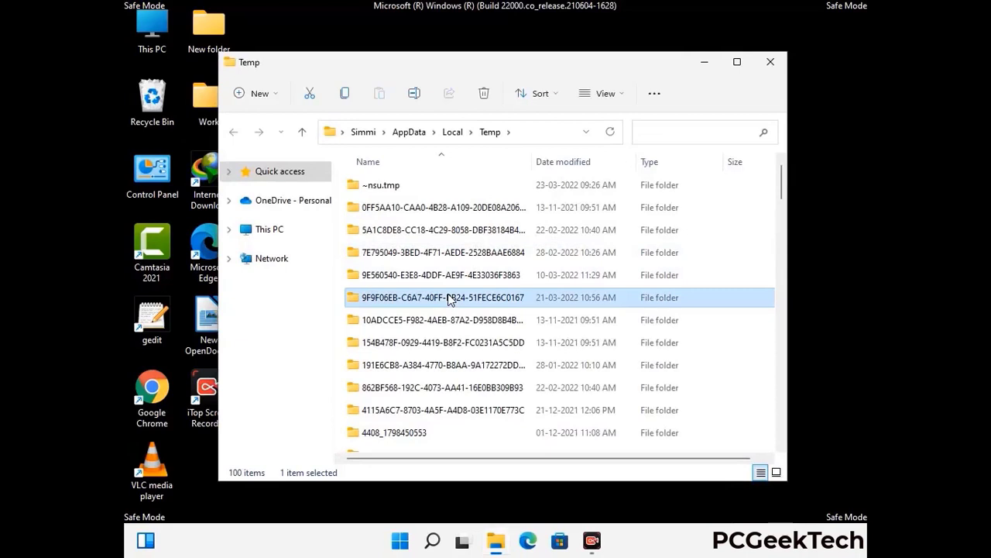
{"action": "key", "text": "ctrl+a"}
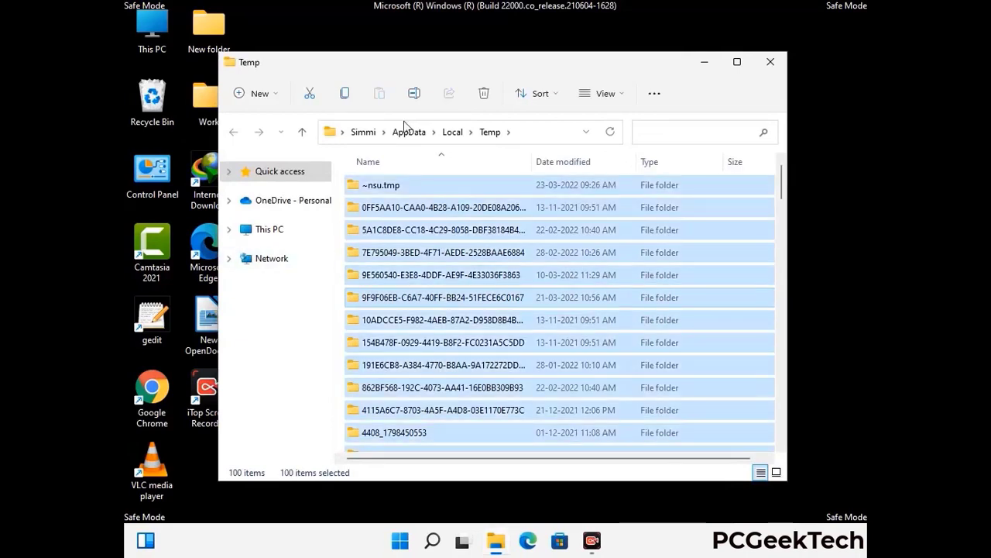
{"action": "left_click", "coordinate": [486, 94]}
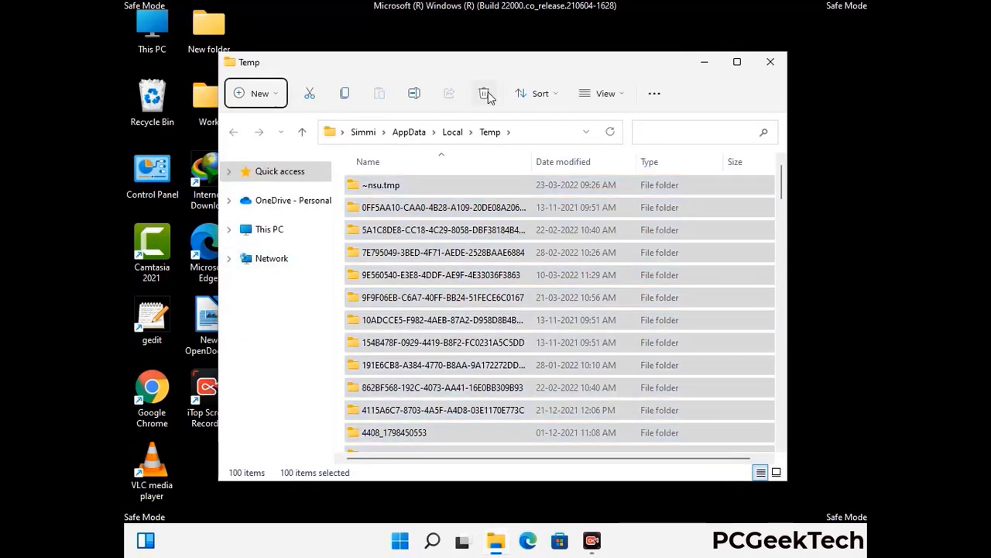
Run temp and delete all six items in C:\Windows\Temp, closing both Temp windows.
{"action": "left_click", "coordinate": [771, 62]}
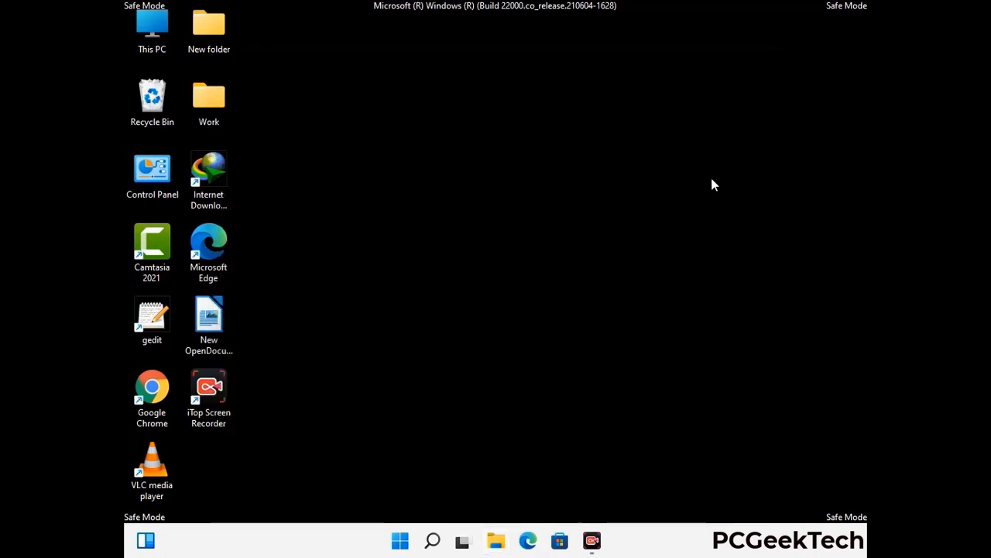
{"action": "key", "text": "super+r"}
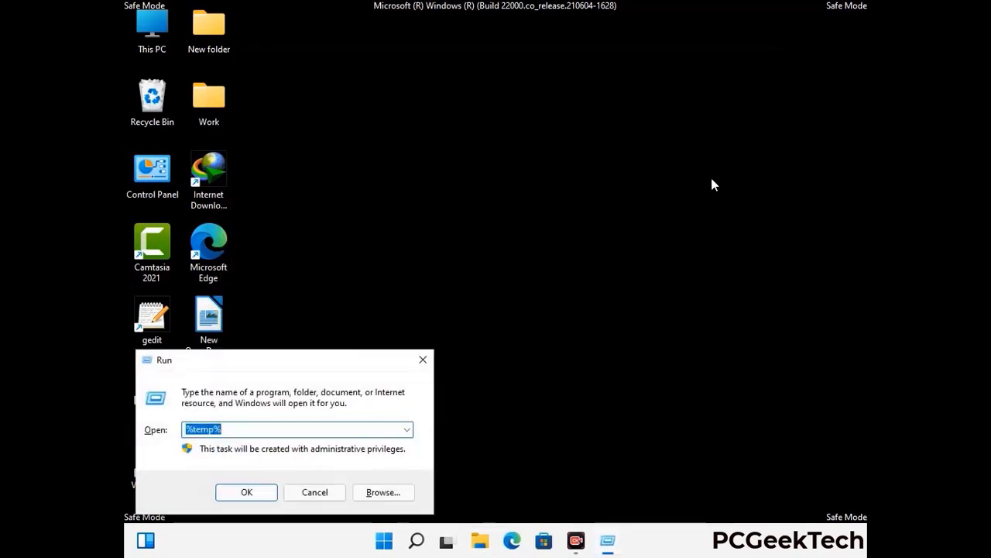
{"action": "left_click_drag", "start_coordinate": [335, 359], "coordinate": [565, 144]}
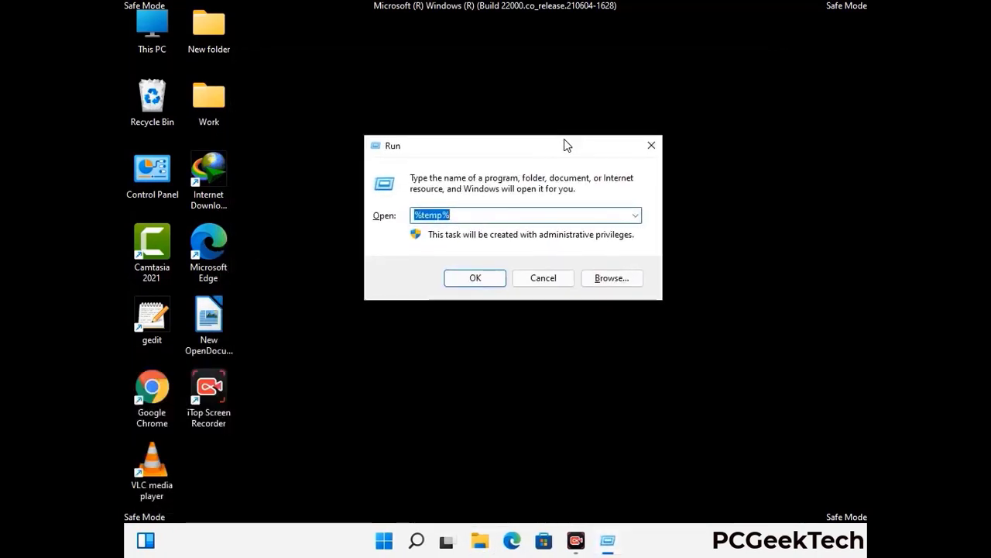
{"action": "type", "text": "temp"}
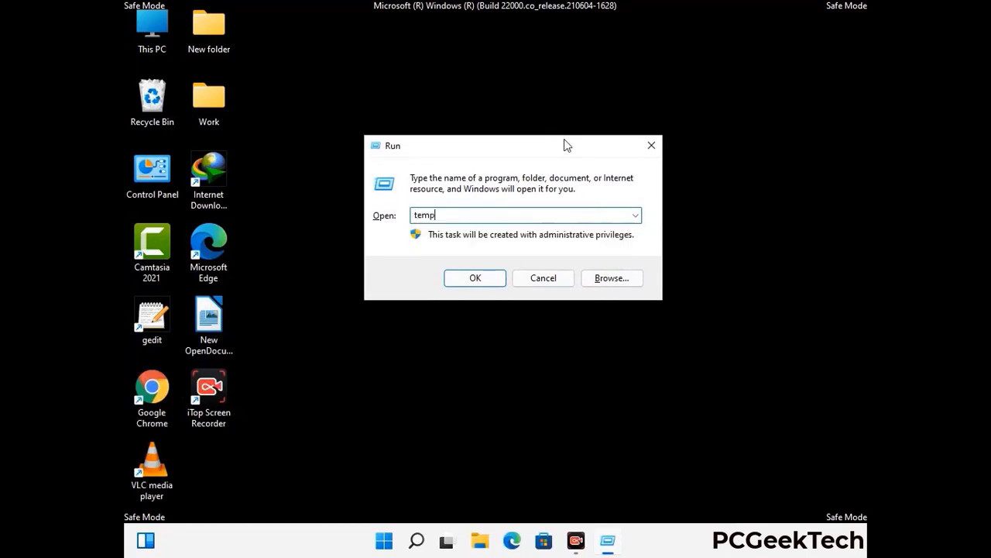
{"action": "key", "text": "Return"}
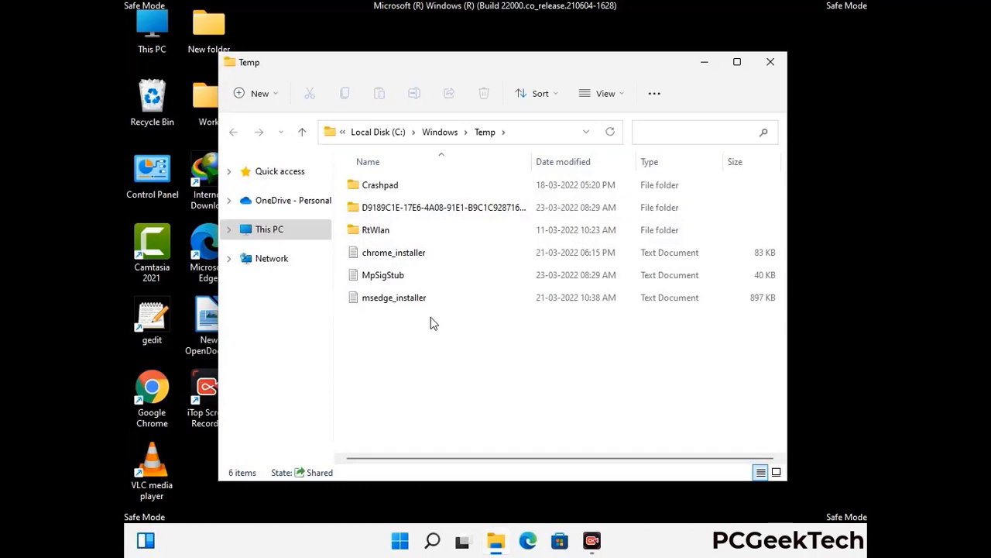
{"action": "key", "text": "ctrl+a"}
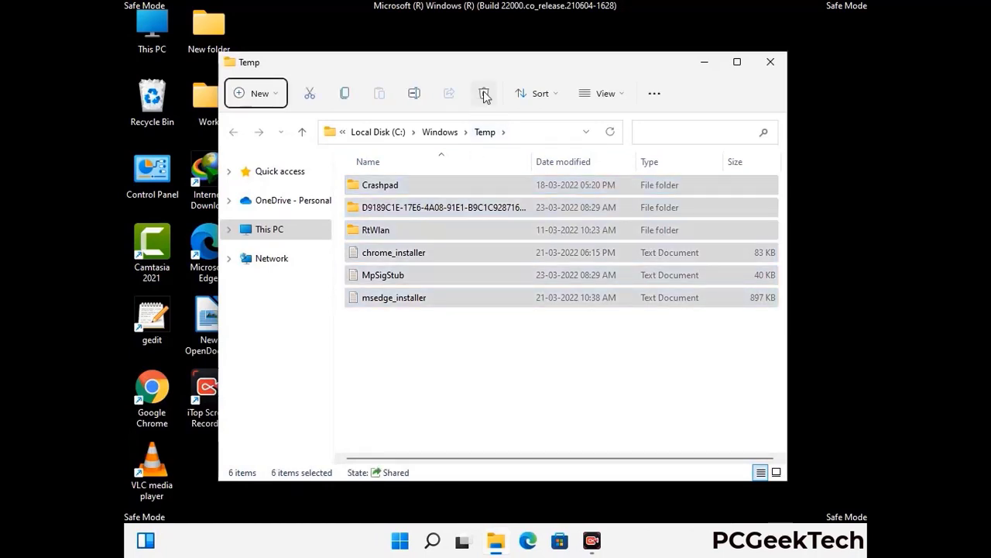
{"action": "left_click", "coordinate": [485, 93]}
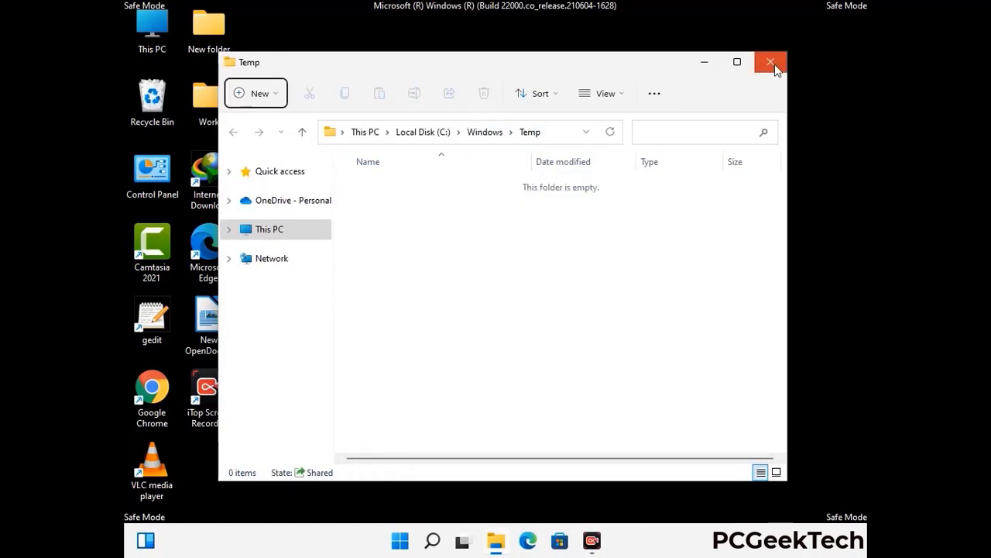
{"action": "left_click", "coordinate": [770, 62]}
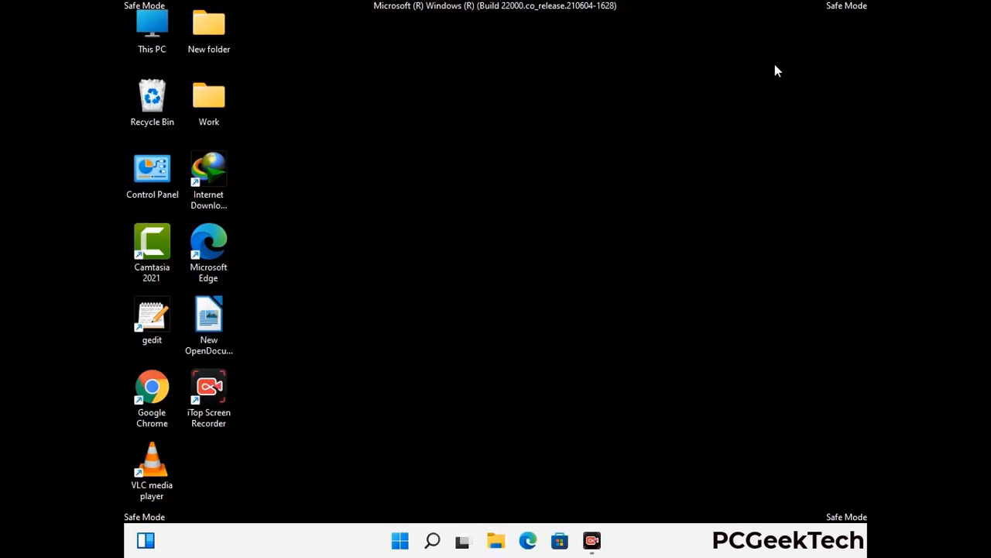
Launch Registry Editor by running regedit from the Run box.
{"action": "key", "text": "super+r"}
{"action": "left_click_drag", "start_coordinate": [303, 358], "coordinate": [515, 124]}
{"action": "type", "text": "reged"}
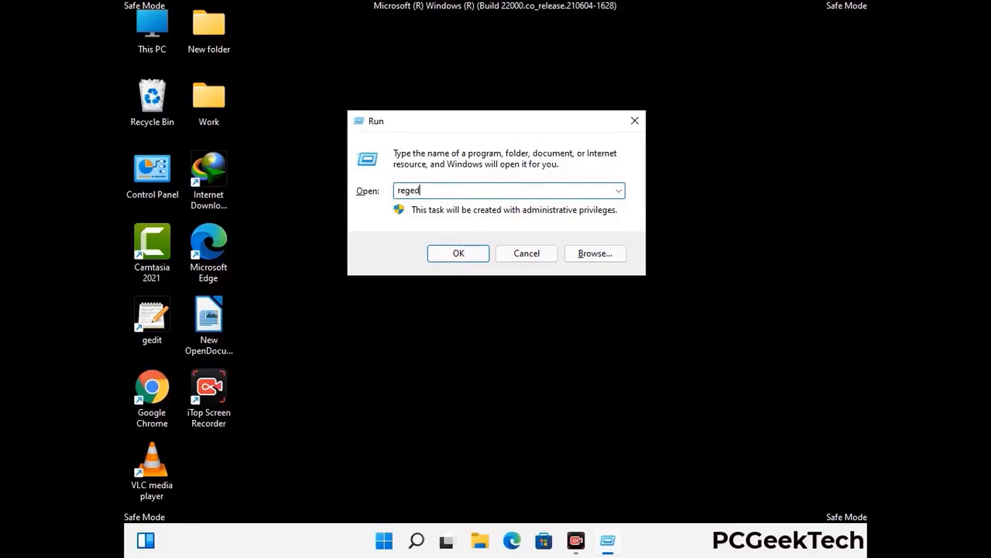
{"action": "key", "text": "Return"}
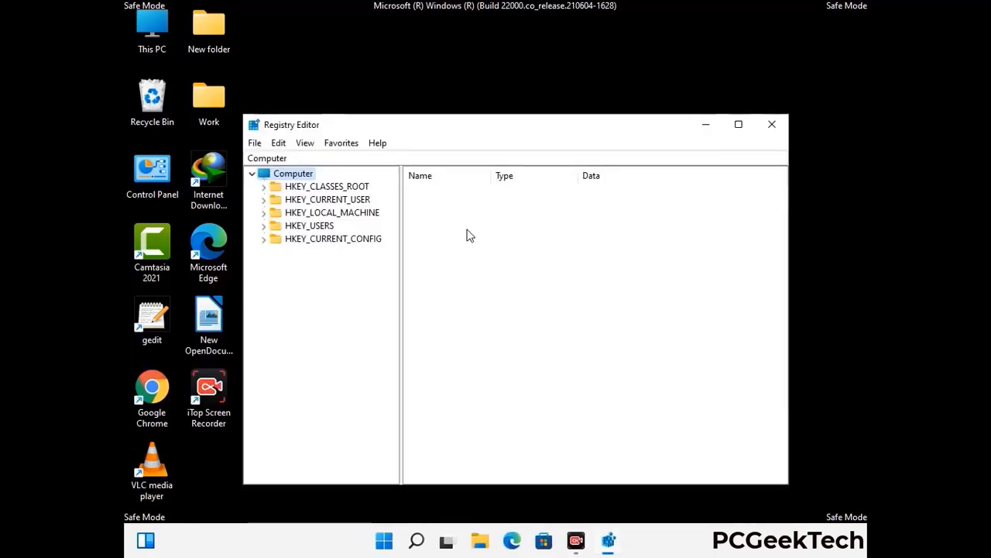
Expand HKEY_CURRENT_USER > Software > Microsoft in the registry tree.
{"action": "left_click", "coordinate": [332, 212]}
{"action": "left_click", "coordinate": [263, 199]}
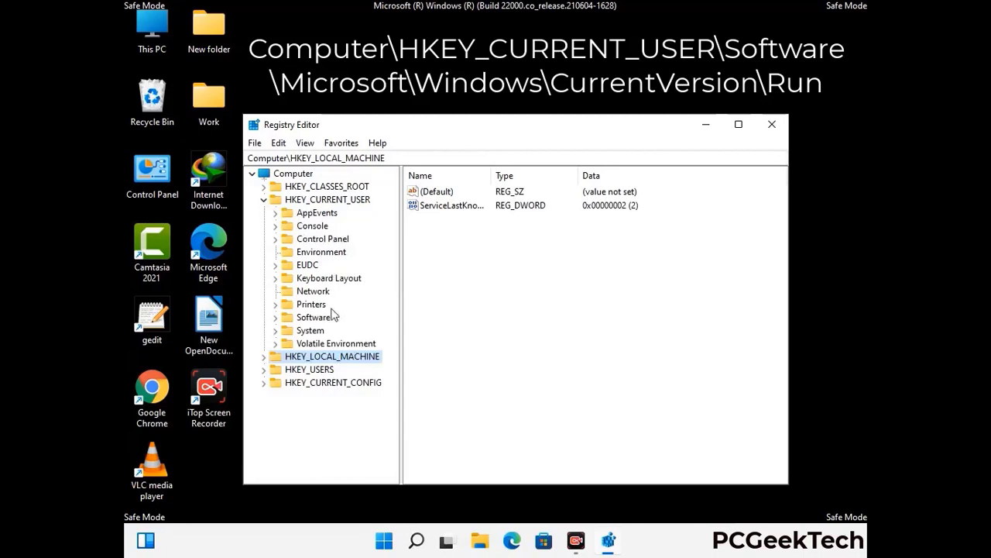
{"action": "left_click", "coordinate": [310, 320]}
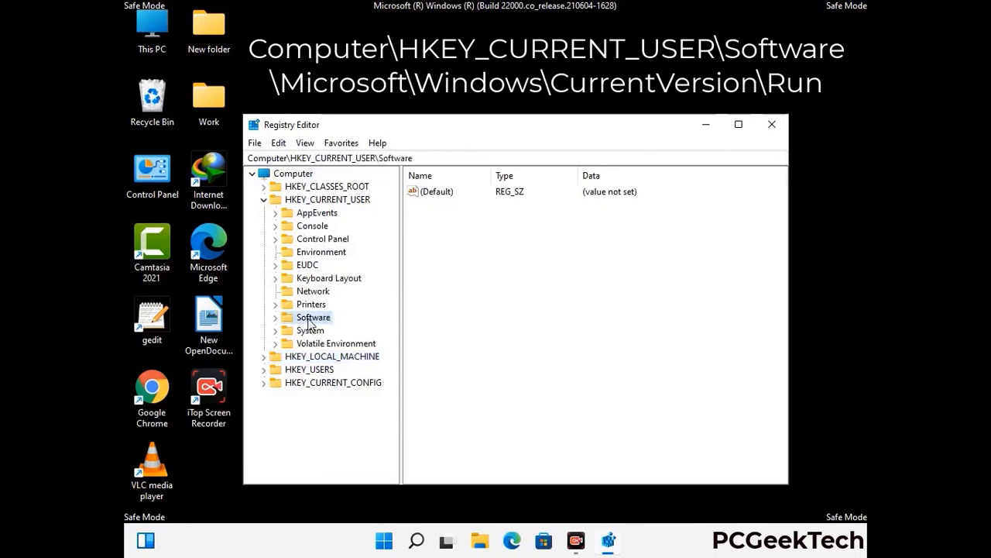
{"action": "left_click", "coordinate": [276, 318]}
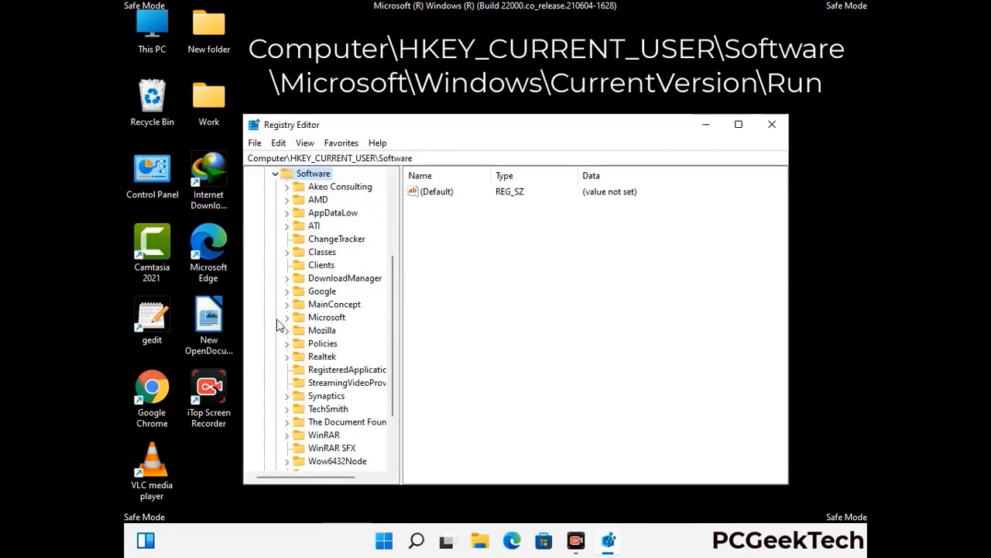
{"action": "double_click", "coordinate": [326, 317]}
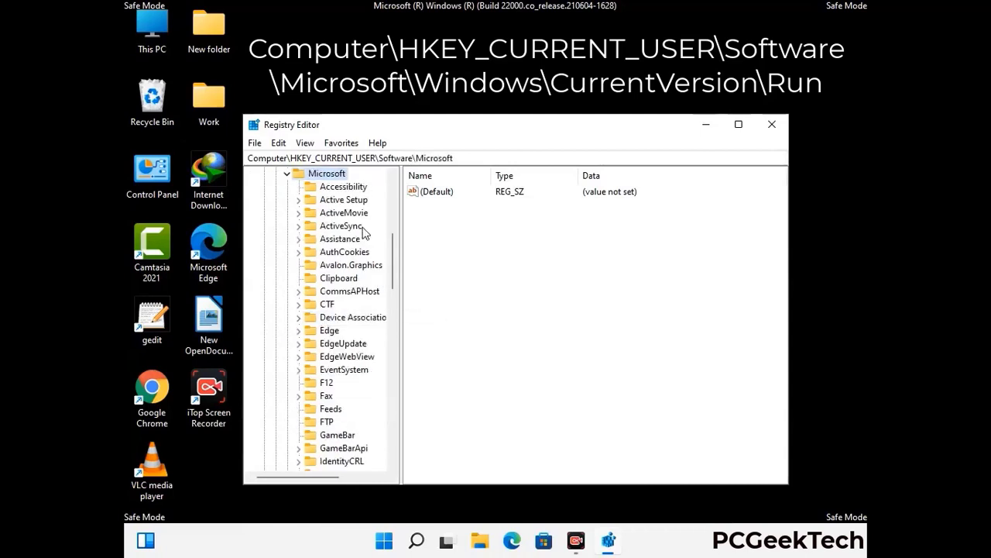
Expand Windows > CurrentVersion and select the Run key to show its startup values.
{"action": "scroll", "coordinate": [364, 232], "scroll_direction": "down", "scroll_amount": 4}
{"action": "scroll", "coordinate": [357, 338], "scroll_direction": "down", "scroll_amount": 2}
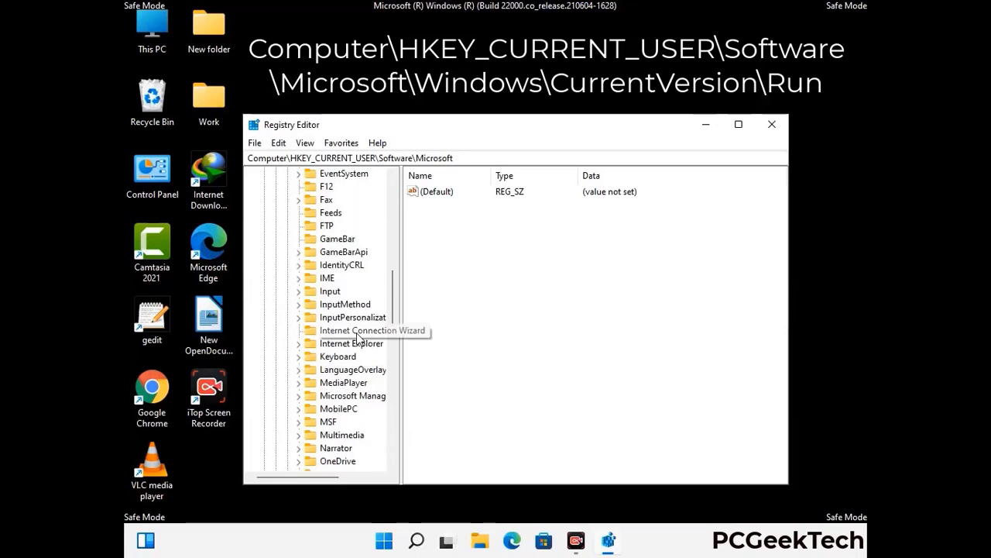
{"action": "scroll", "coordinate": [357, 338], "scroll_direction": "down", "scroll_amount": 1}
{"action": "scroll", "coordinate": [357, 338], "scroll_direction": "down", "scroll_amount": 6}
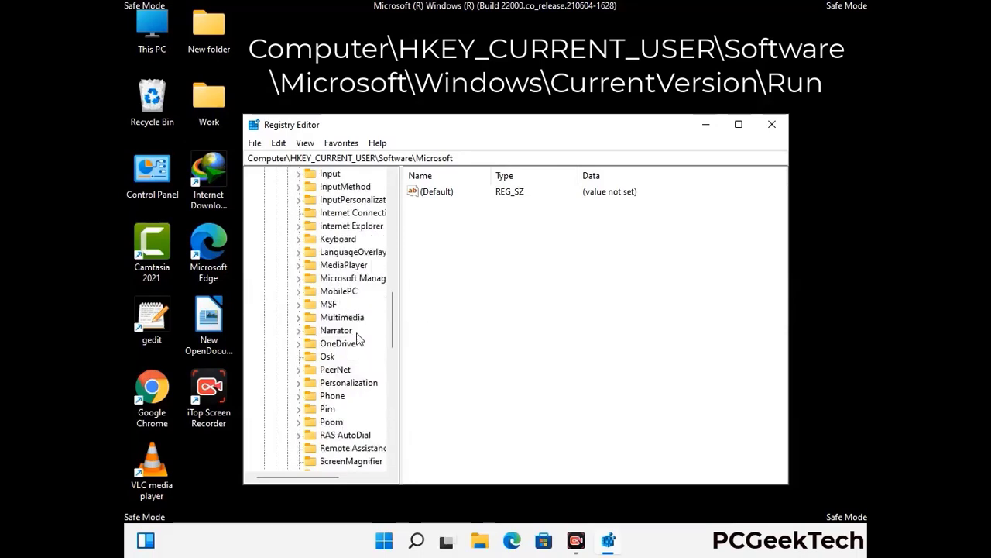
{"action": "scroll", "coordinate": [358, 337], "scroll_direction": "down", "scroll_amount": 4}
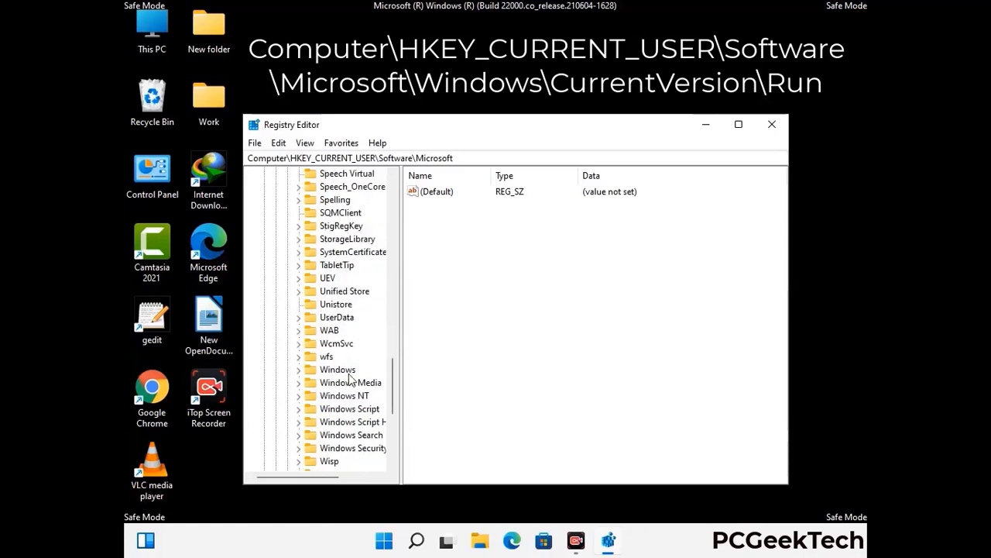
{"action": "double_click", "coordinate": [349, 371]}
{"action": "double_click", "coordinate": [360, 356]}
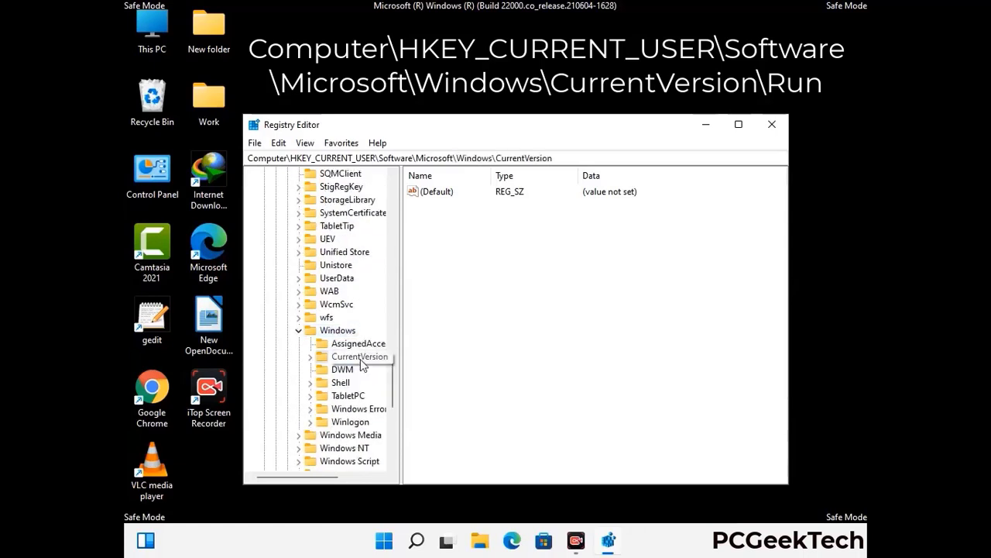
{"action": "scroll", "coordinate": [357, 338], "scroll_direction": "down", "scroll_amount": 3}
{"action": "scroll", "coordinate": [357, 337], "scroll_direction": "down", "scroll_amount": 4}
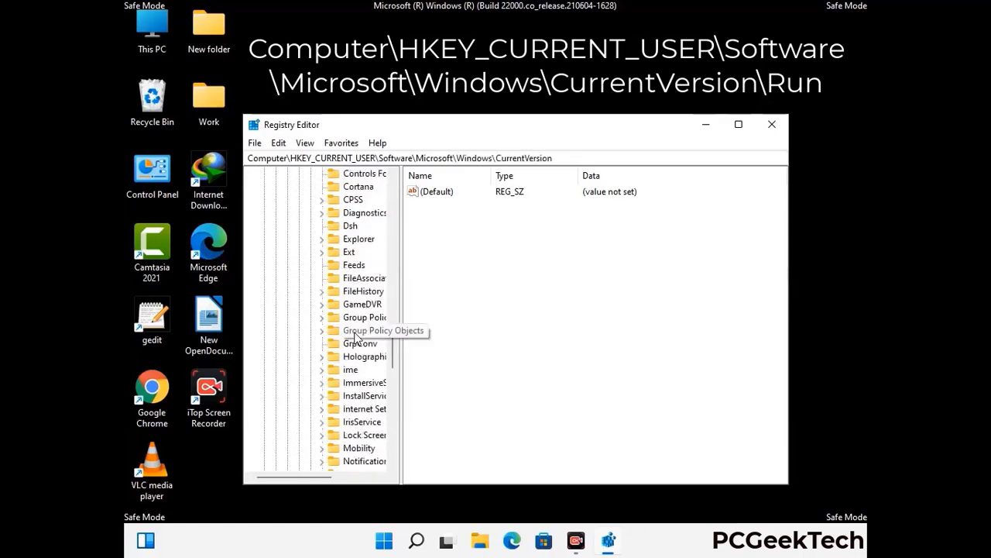
{"action": "scroll", "coordinate": [357, 337], "scroll_direction": "down", "scroll_amount": 1}
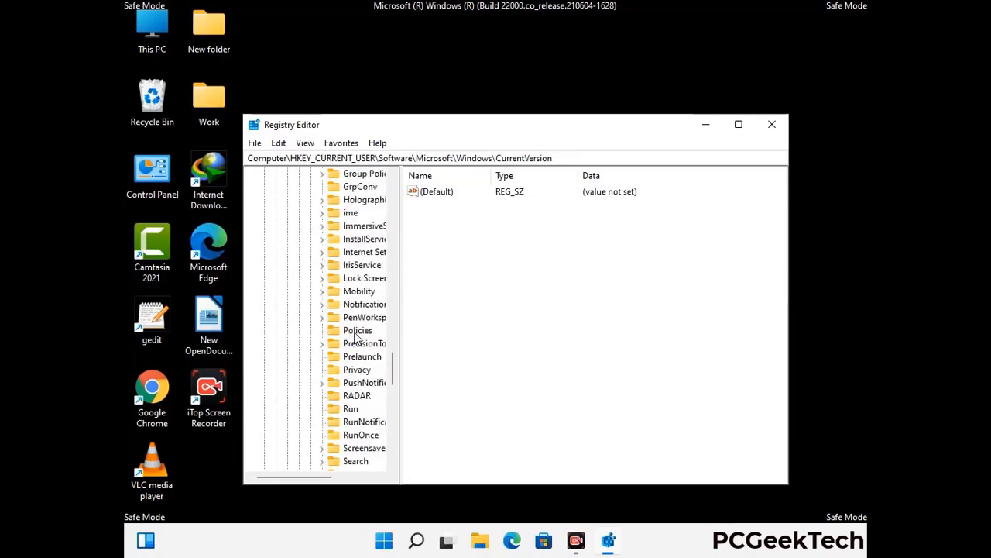
{"action": "scroll", "coordinate": [356, 337], "scroll_direction": "down", "scroll_amount": 1}
{"action": "left_click", "coordinate": [353, 372]}
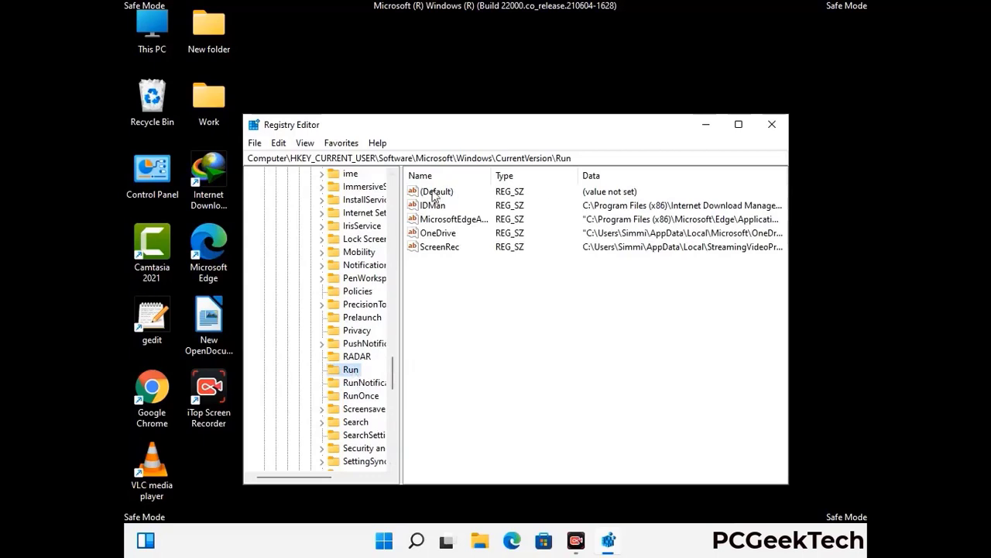
Delete the ScreenRec startup value from the Run key and confirm the deletion.
{"action": "left_click", "coordinate": [438, 248]}
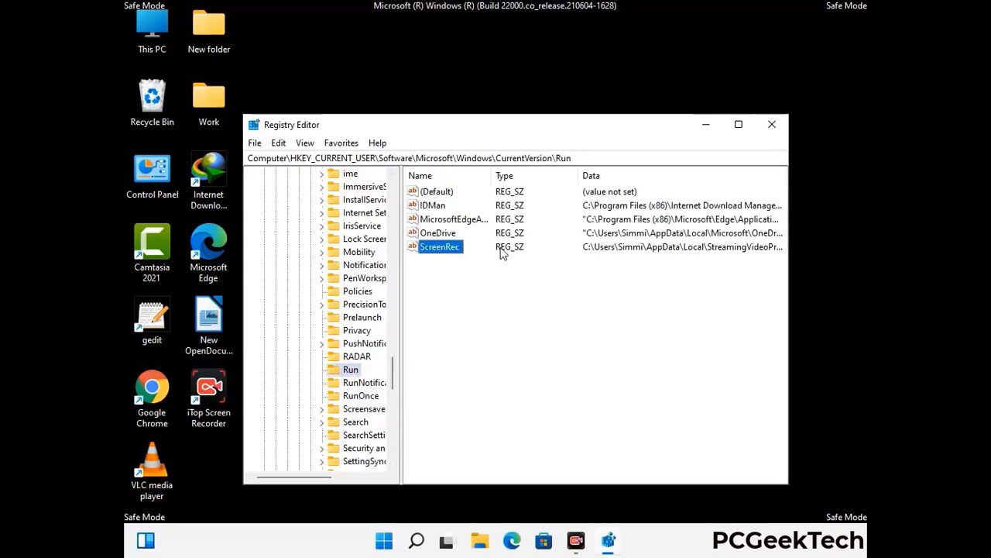
{"action": "left_click", "coordinate": [448, 252]}
{"action": "right_click", "coordinate": [448, 250]}
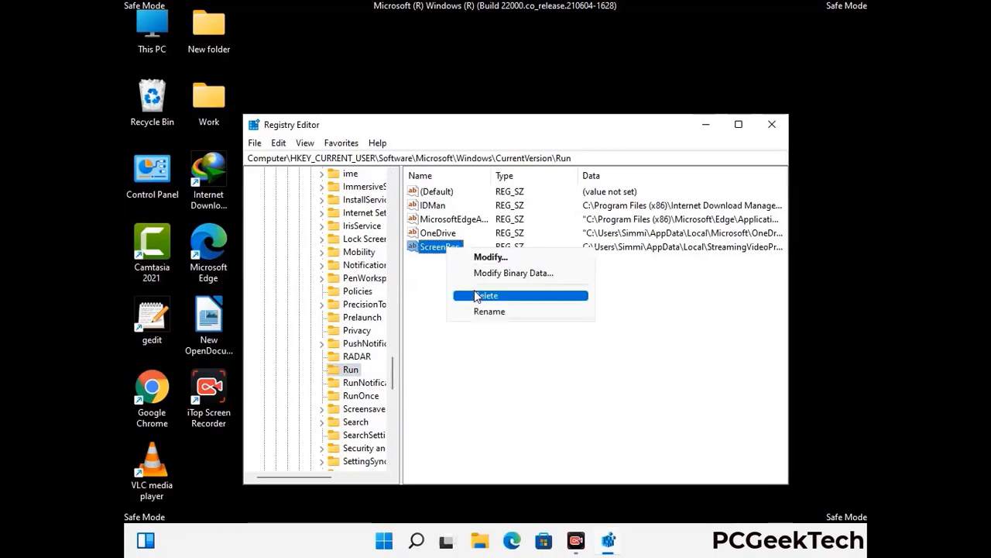
{"action": "left_click", "coordinate": [477, 296]}
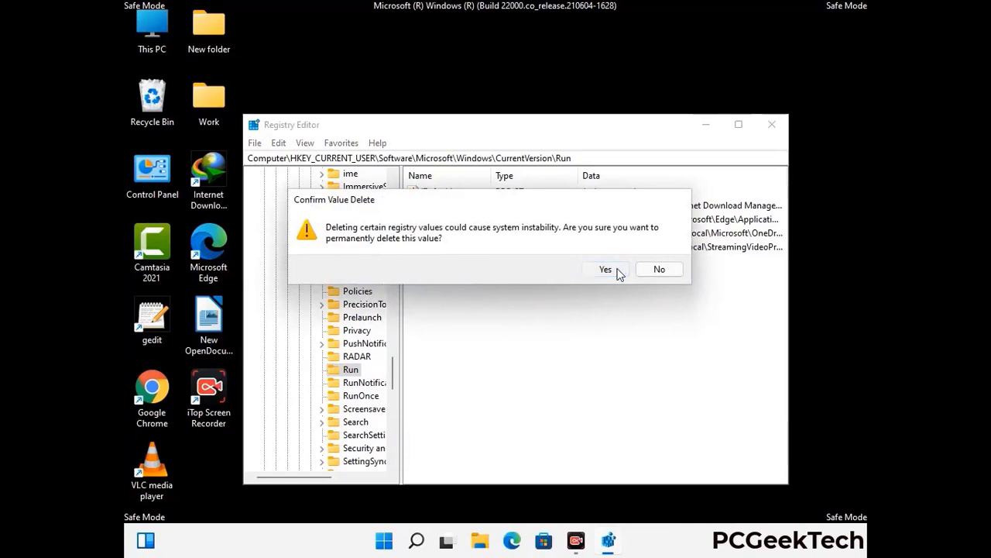
{"action": "left_click", "coordinate": [618, 271]}
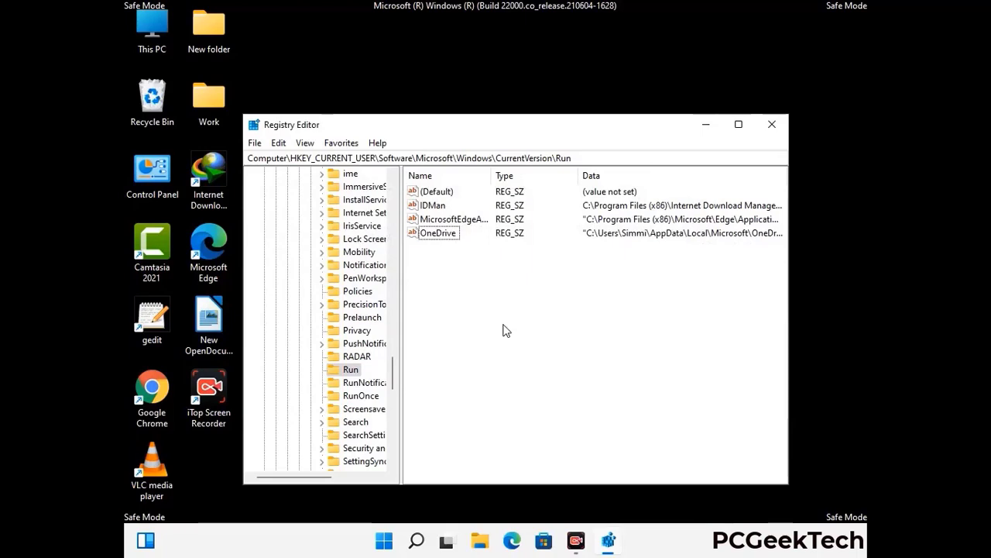
Search the registry for 'Virus Name', stop the search, and close Registry Editor.
{"action": "key", "text": "ctrl+f"}
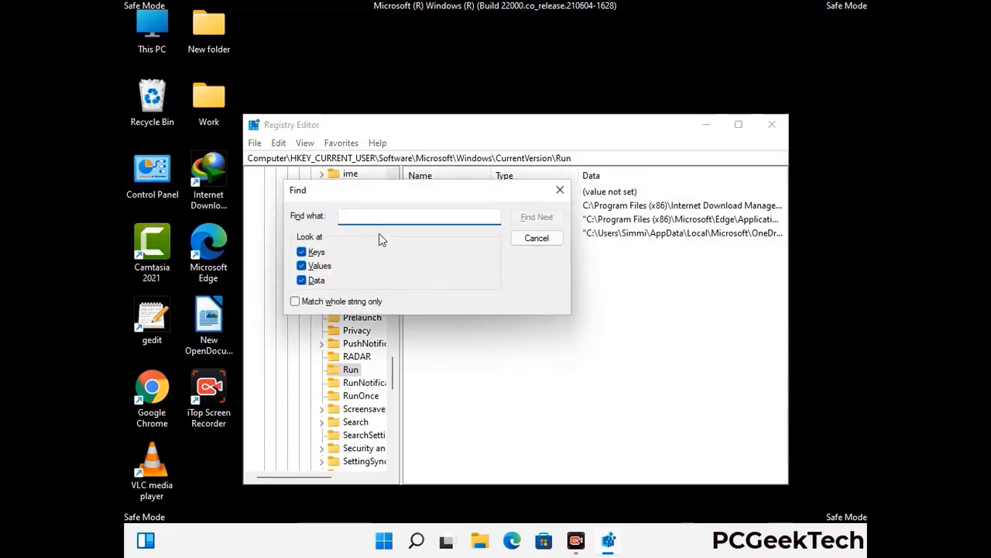
{"action": "type", "text": "Virus Name"}
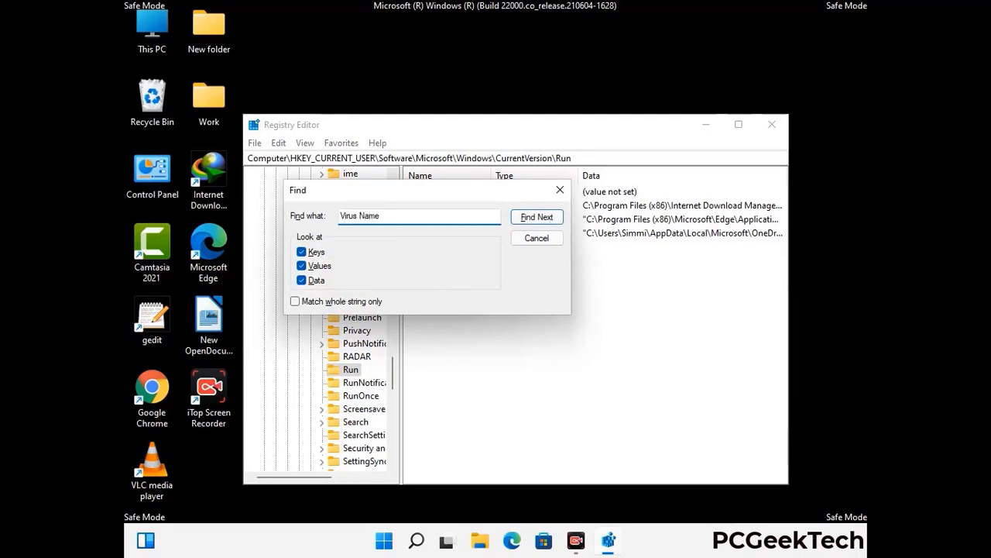
{"action": "left_click", "coordinate": [526, 219]}
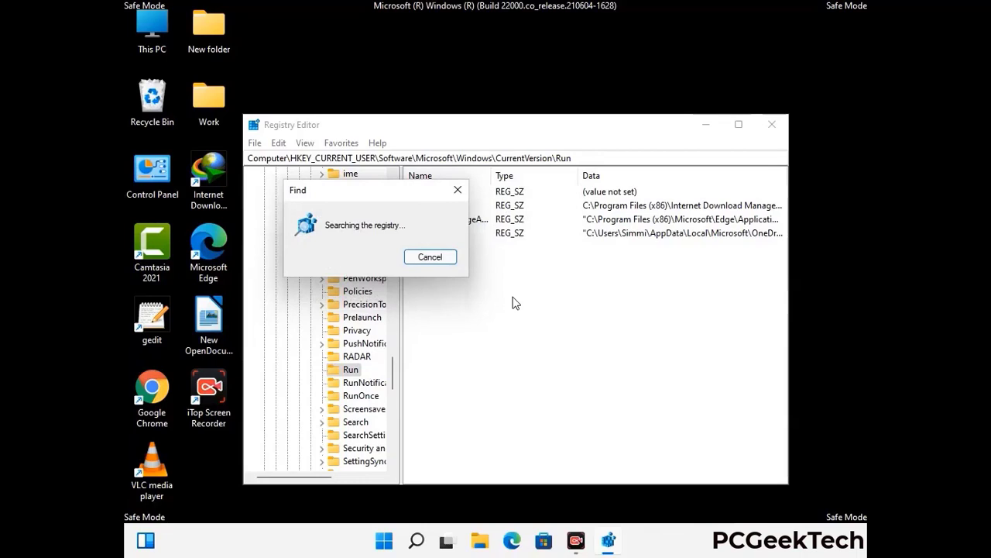
{"action": "left_click", "coordinate": [458, 190]}
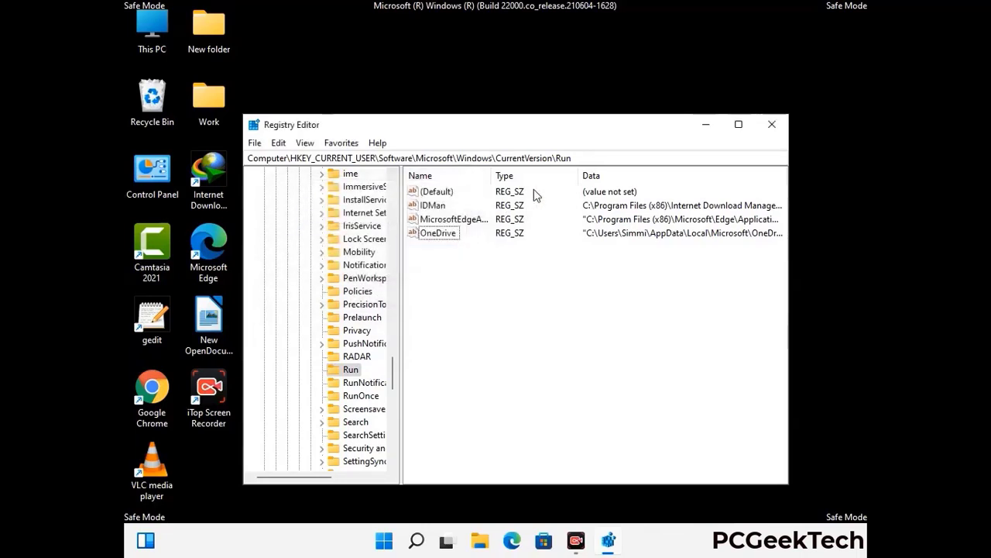
{"action": "left_click", "coordinate": [772, 124]}
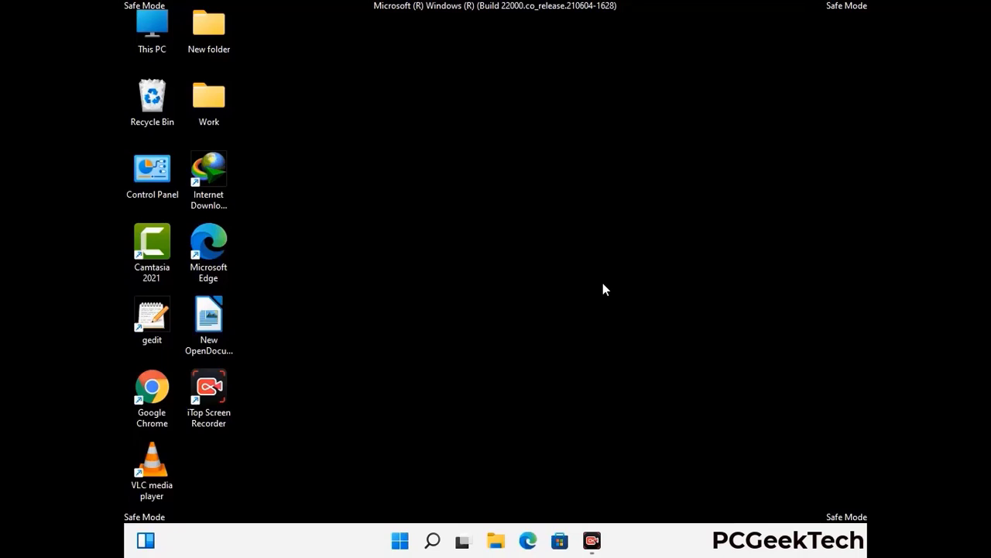
Launch msconfig and clear the Safe boot checkbox in the Boot options.
{"action": "key", "text": "super+r"}
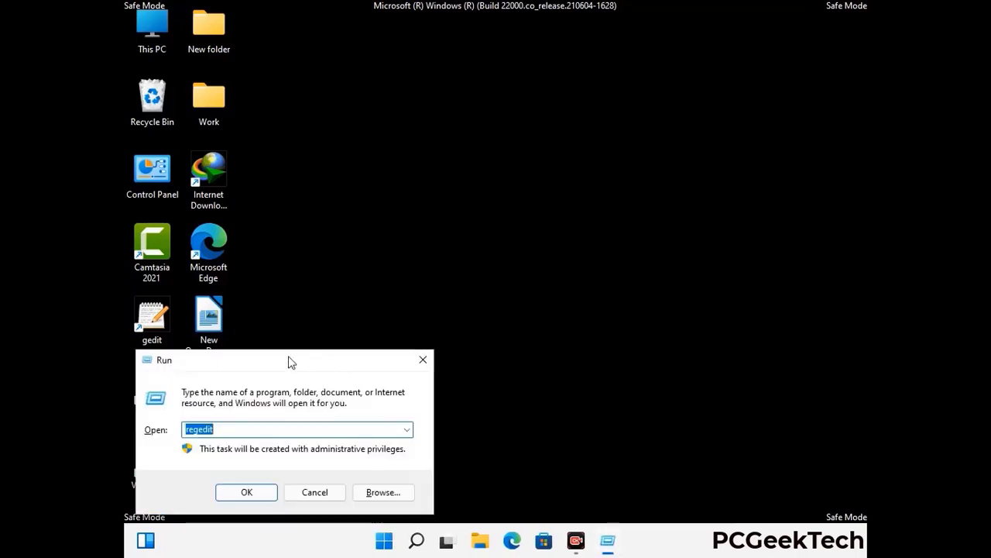
{"action": "left_click_drag", "start_coordinate": [288, 357], "coordinate": [508, 150]}
{"action": "type", "text": "ms"}
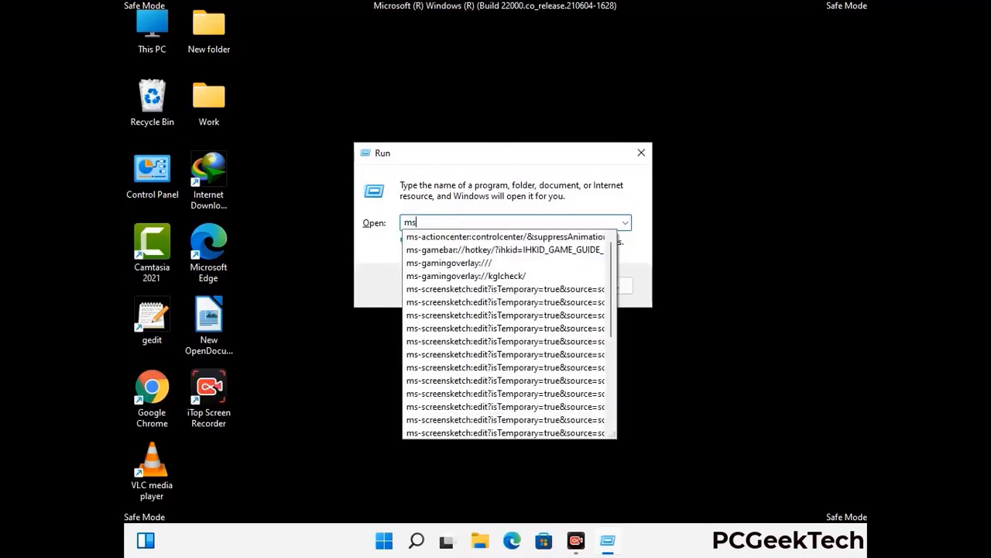
{"action": "type", "text": "config"}
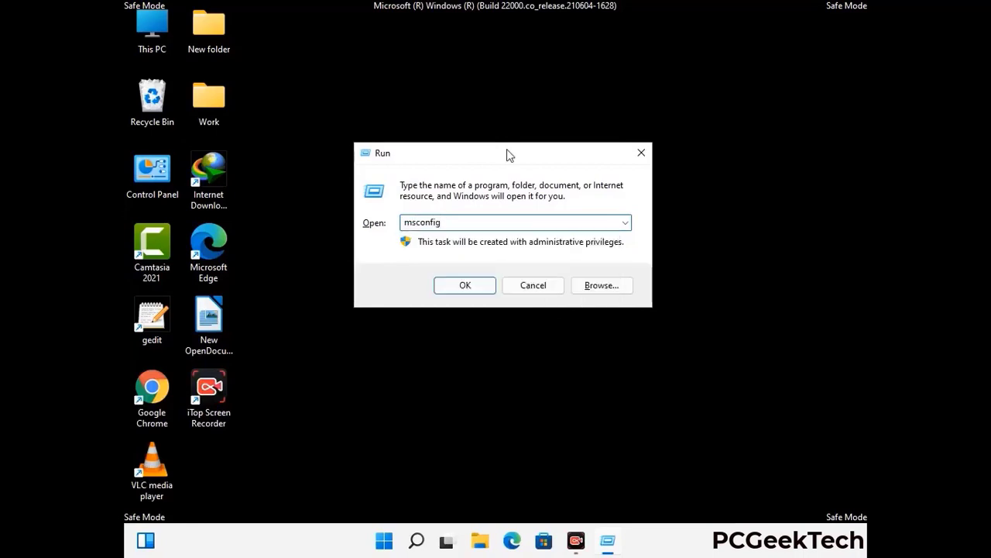
{"action": "left_click", "coordinate": [462, 286]}
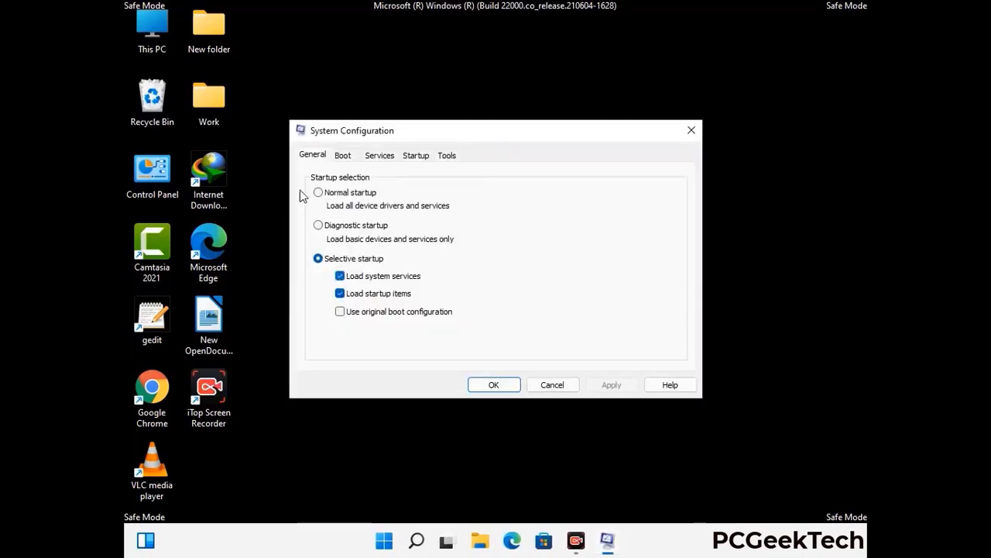
{"action": "left_click", "coordinate": [342, 156]}
{"action": "left_click", "coordinate": [321, 295]}
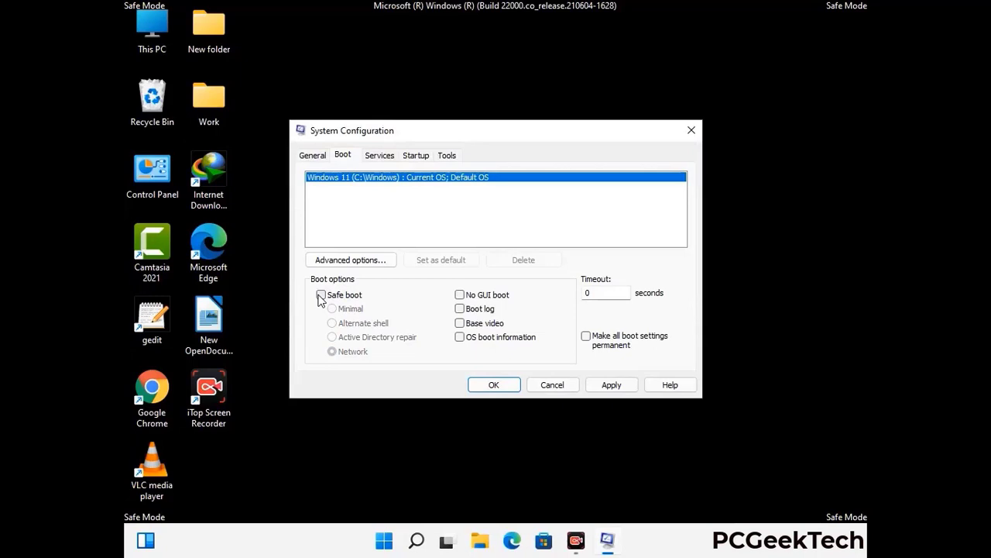